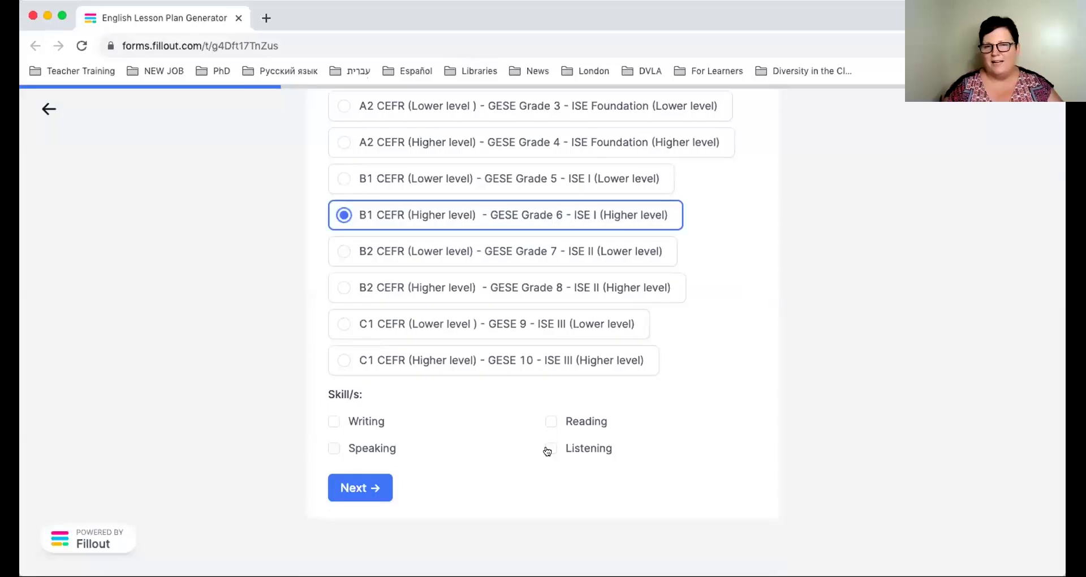
Tick Listening and Speaking as the lesson's skills.
{"action": "left_click", "coordinate": [549, 449]}
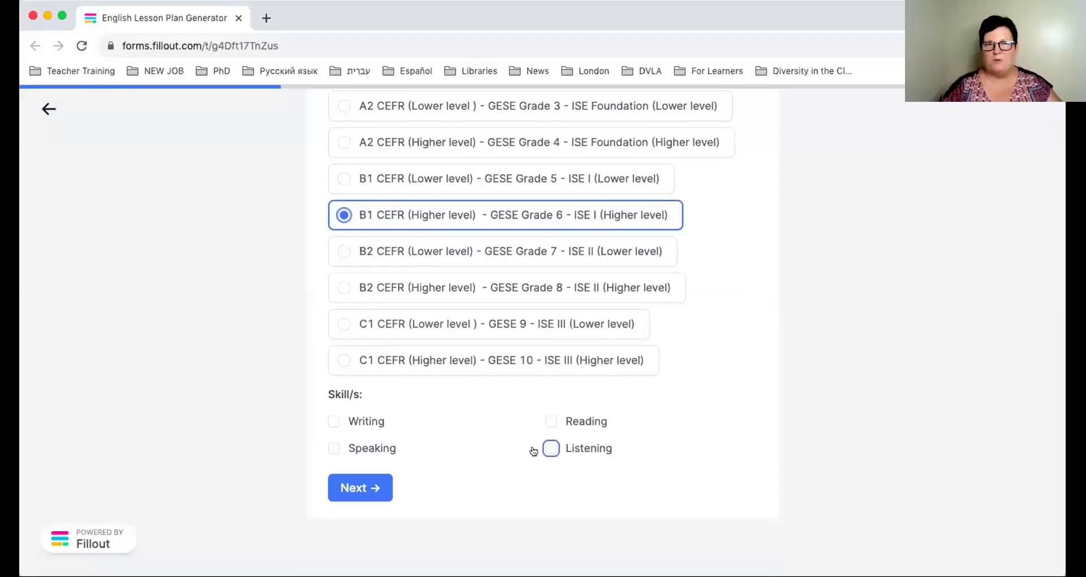
{"action": "left_click", "coordinate": [334, 450]}
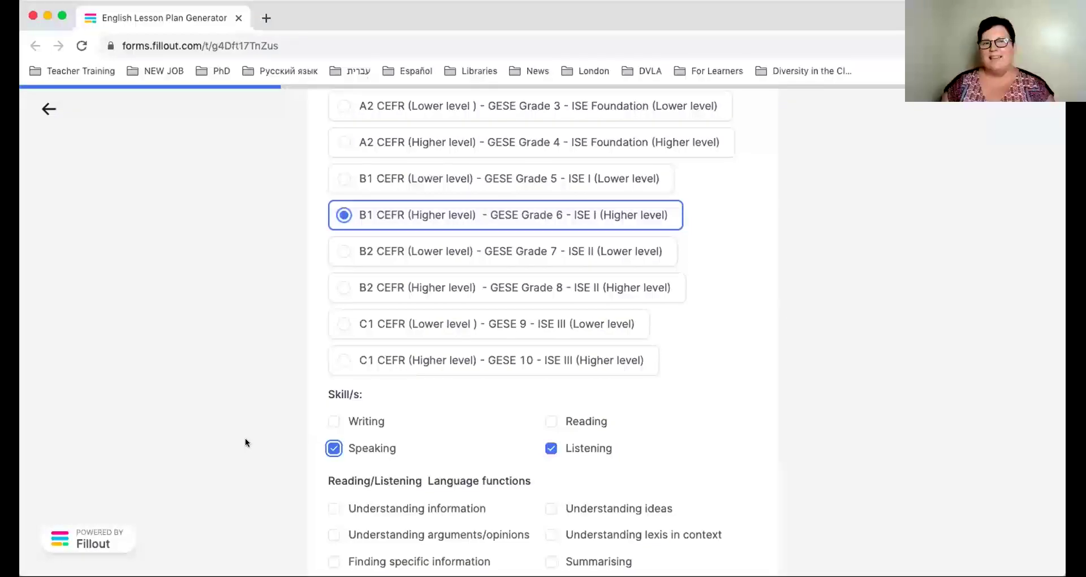
{"action": "scroll", "coordinate": [246, 443], "scroll_direction": "down", "scroll_amount": 4}
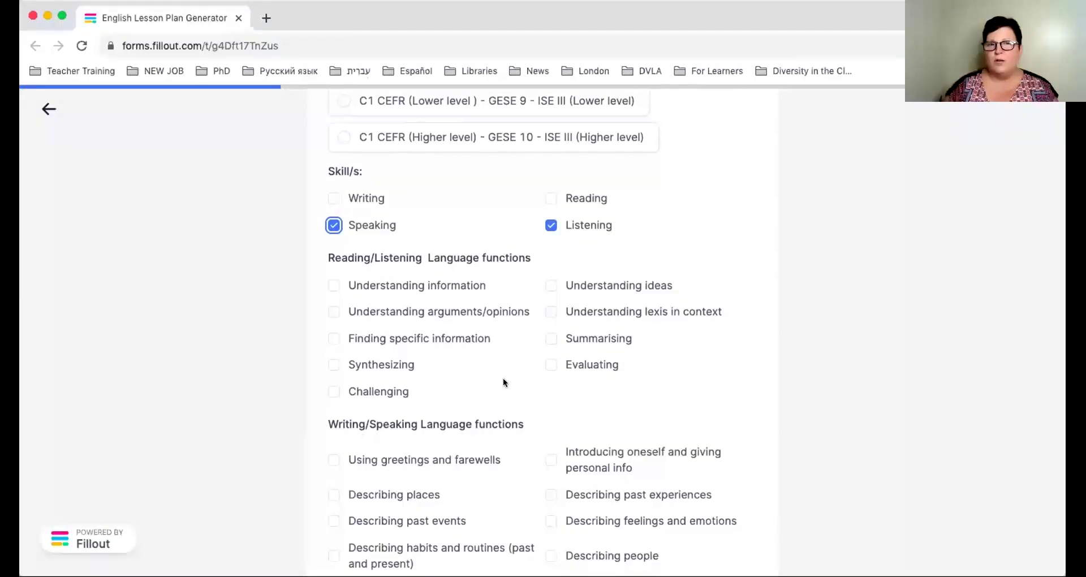
{"action": "scroll", "coordinate": [503, 379], "scroll_direction": "down", "scroll_amount": 1}
{"action": "scroll", "coordinate": [504, 378], "scroll_direction": "down", "scroll_amount": 3}
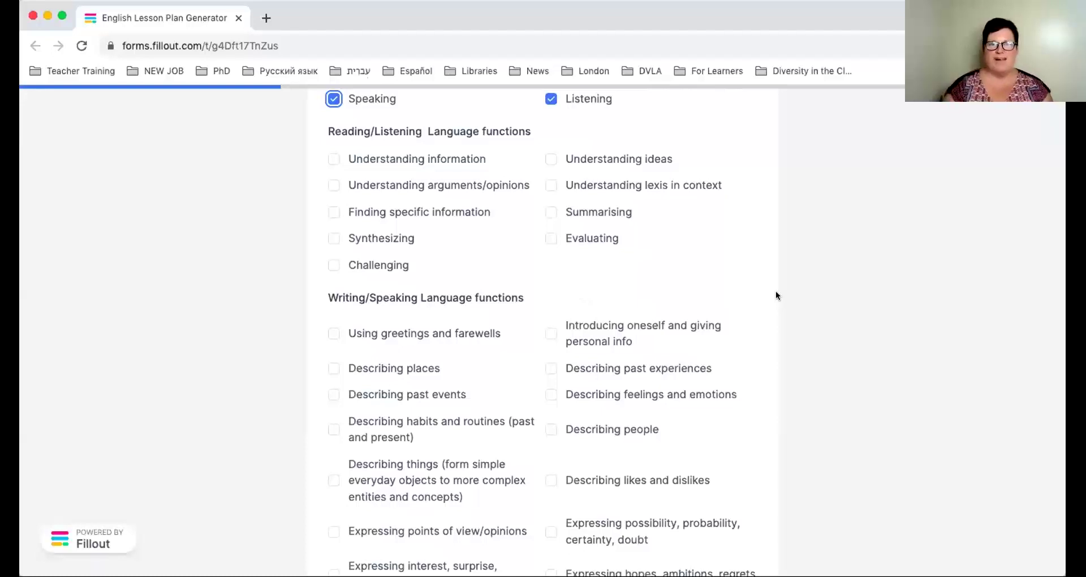
Tick Summarising, Describing past events and Describing feelings and emotions, then continue.
{"action": "left_click", "coordinate": [550, 212]}
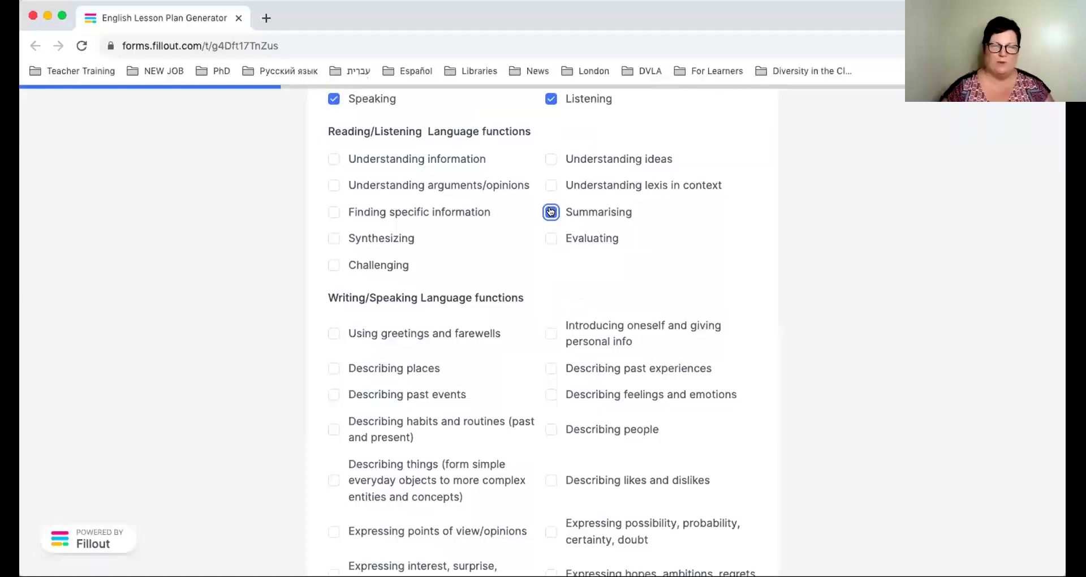
{"action": "left_click", "coordinate": [550, 212]}
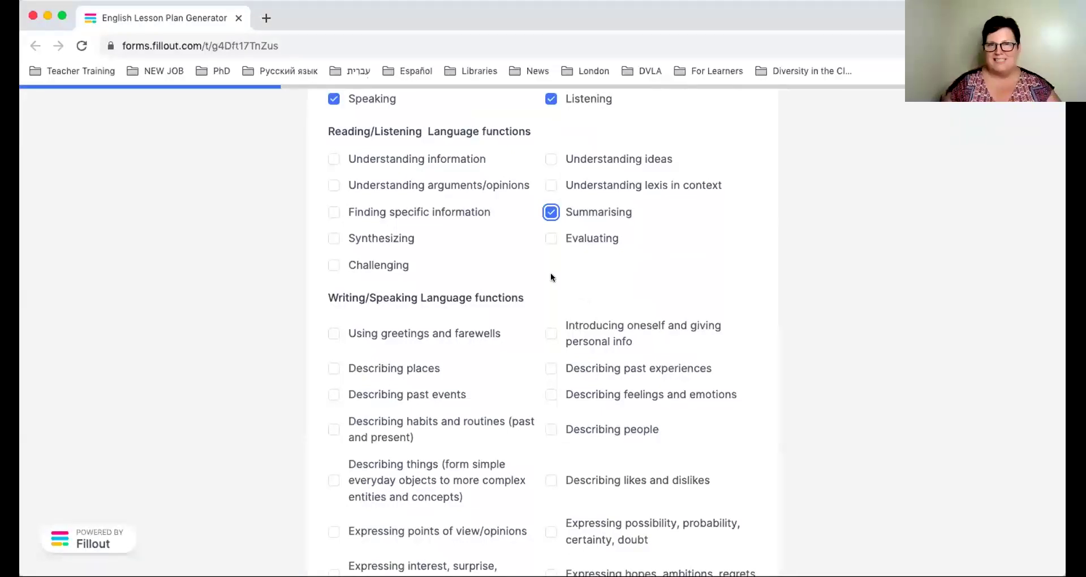
{"action": "left_click", "coordinate": [335, 394]}
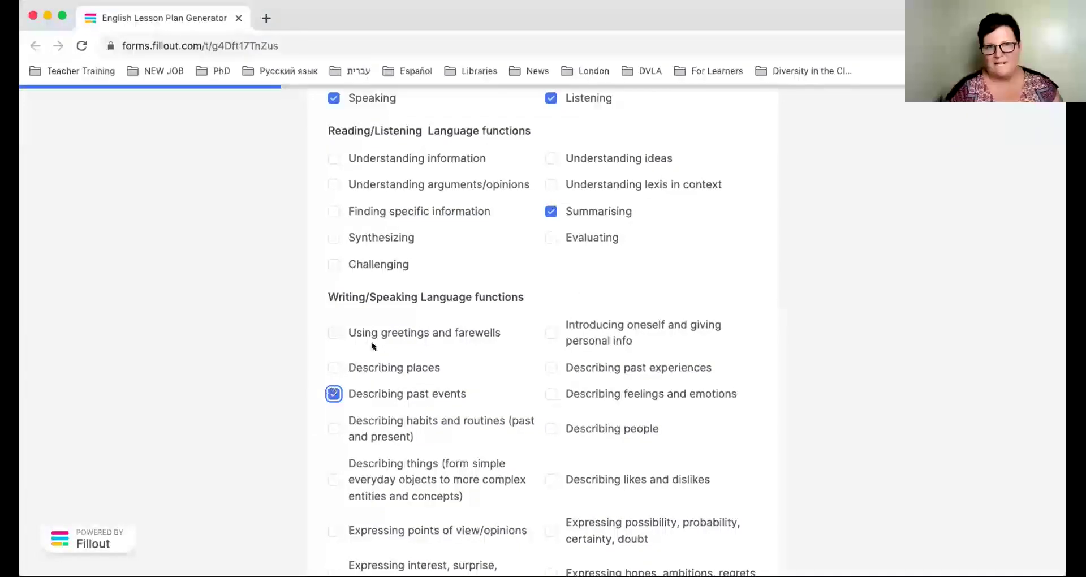
{"action": "left_click", "coordinate": [550, 394]}
{"action": "scroll", "coordinate": [832, 461], "scroll_direction": "down", "scroll_amount": 5}
{"action": "scroll", "coordinate": [841, 461], "scroll_direction": "down", "scroll_amount": 5}
{"action": "scroll", "coordinate": [841, 461], "scroll_direction": "down", "scroll_amount": 5}
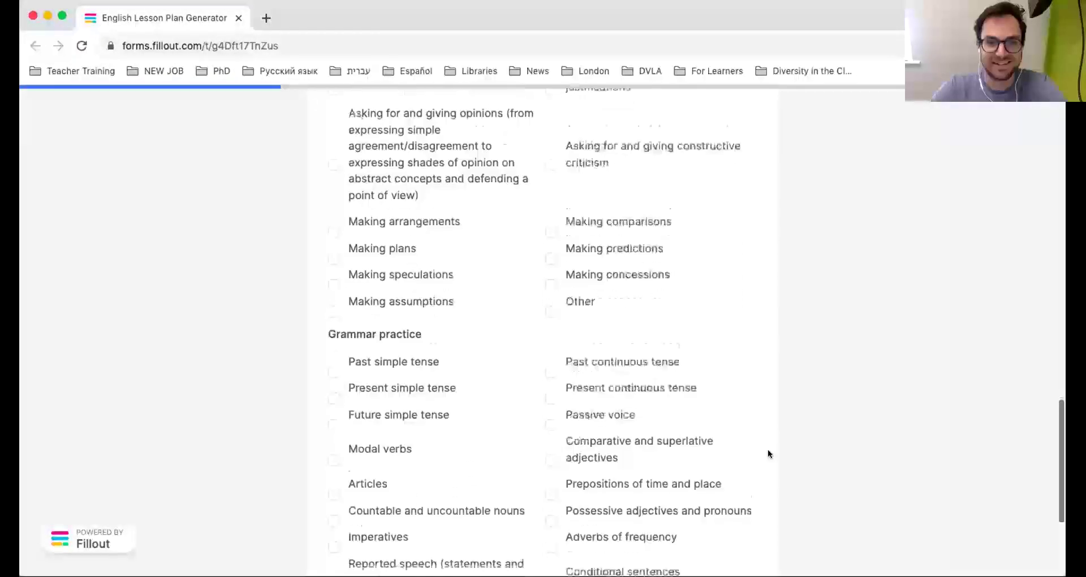
{"action": "scroll", "coordinate": [769, 452], "scroll_direction": "down", "scroll_amount": 3}
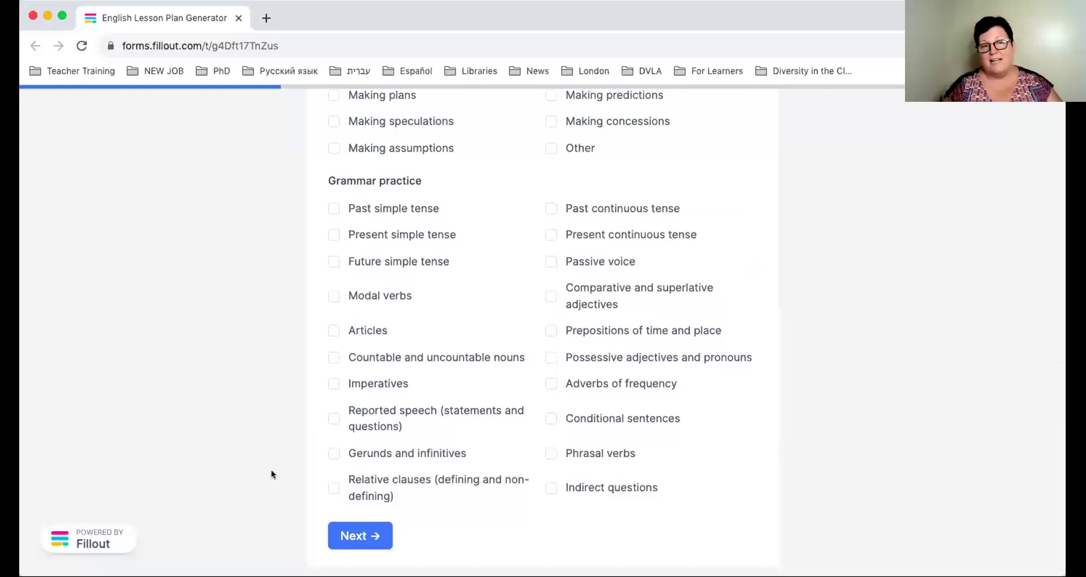
{"action": "left_click", "coordinate": [375, 537]}
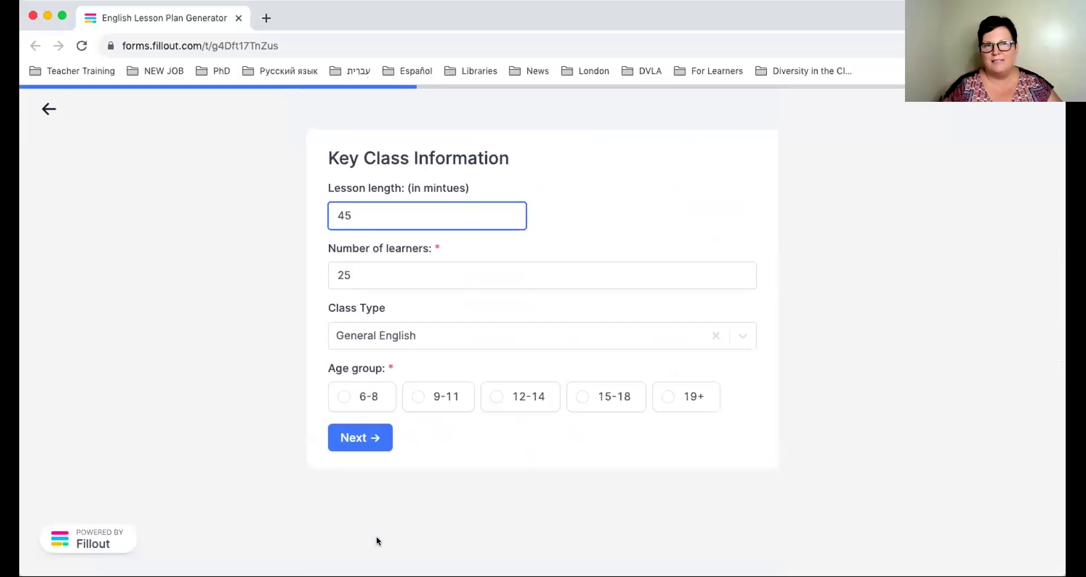
Set a 60-minute lesson for 16 learners, General English, age group 12-14, and continue.
{"action": "key", "text": "BackSpace"}
{"action": "key", "text": "BackSpace"}
{"action": "type", "text": "60"}
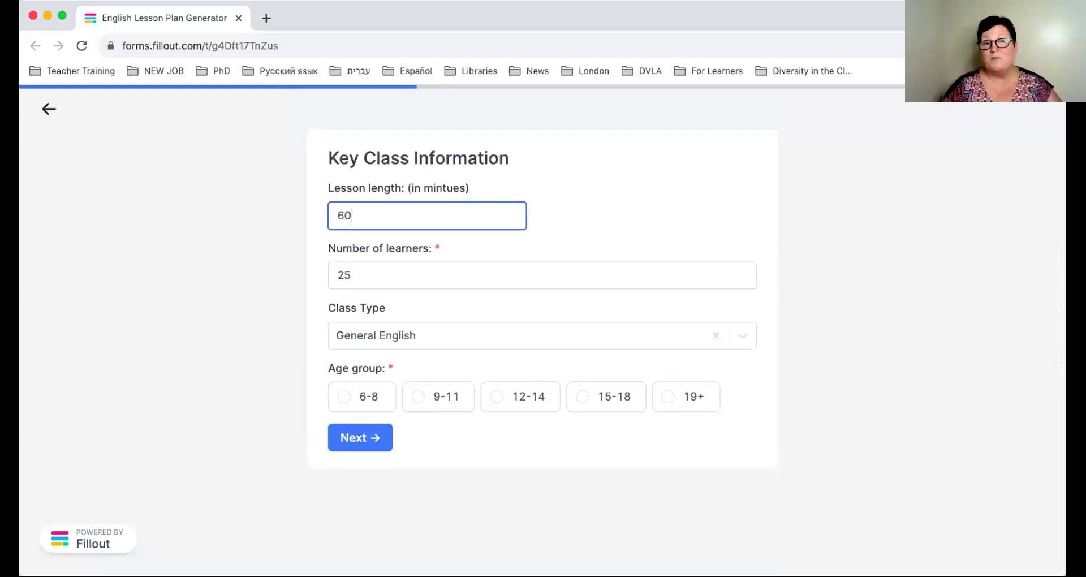
{"action": "left_click", "coordinate": [355, 280]}
{"action": "key", "text": "BackSpace"}
{"action": "key", "text": "BackSpace"}
{"action": "type", "text": "16"}
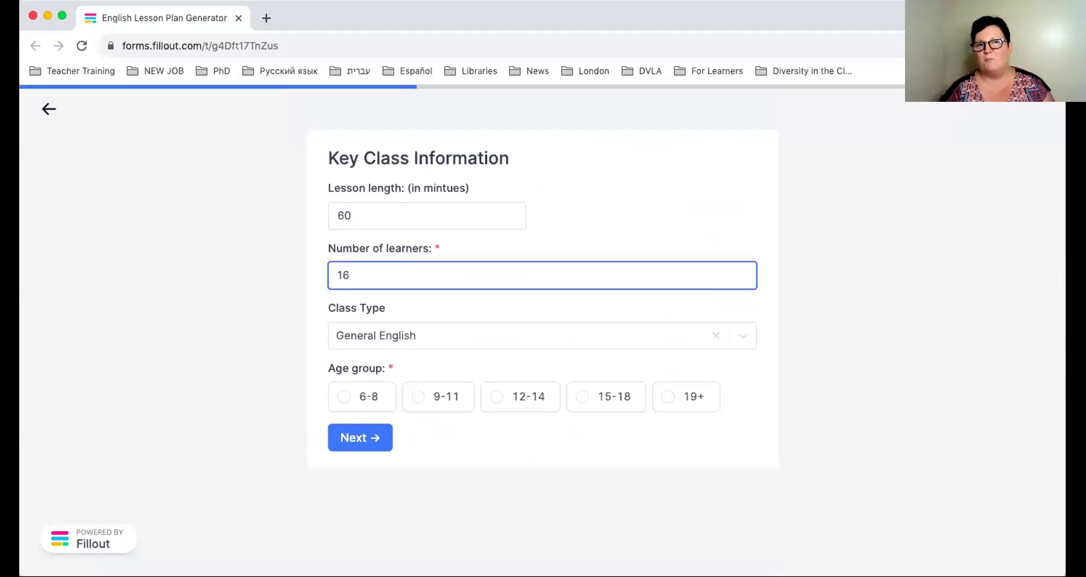
{"action": "left_click", "coordinate": [743, 336]}
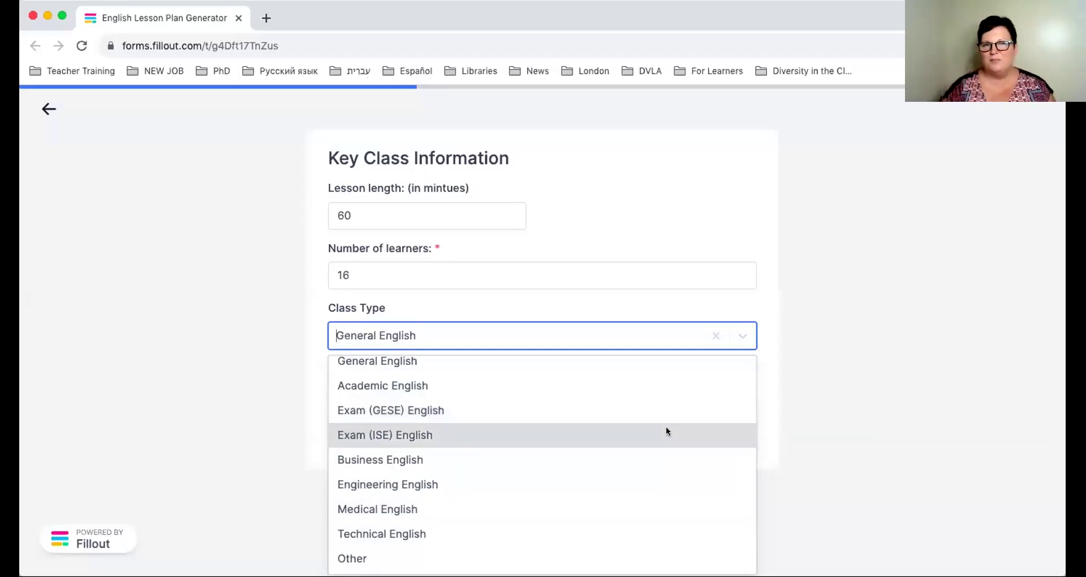
{"action": "left_click", "coordinate": [643, 369]}
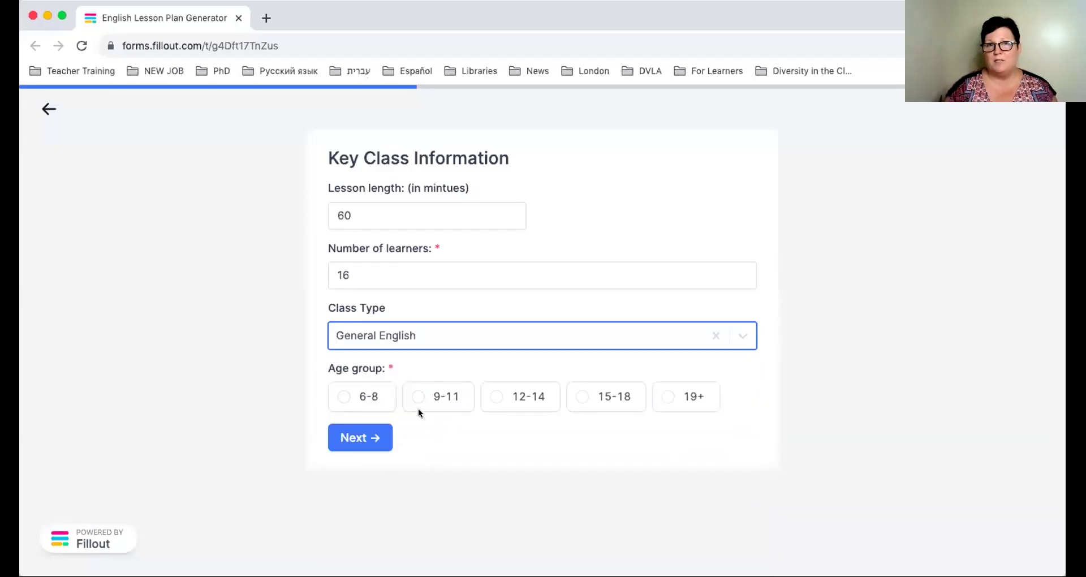
{"action": "left_click", "coordinate": [494, 399]}
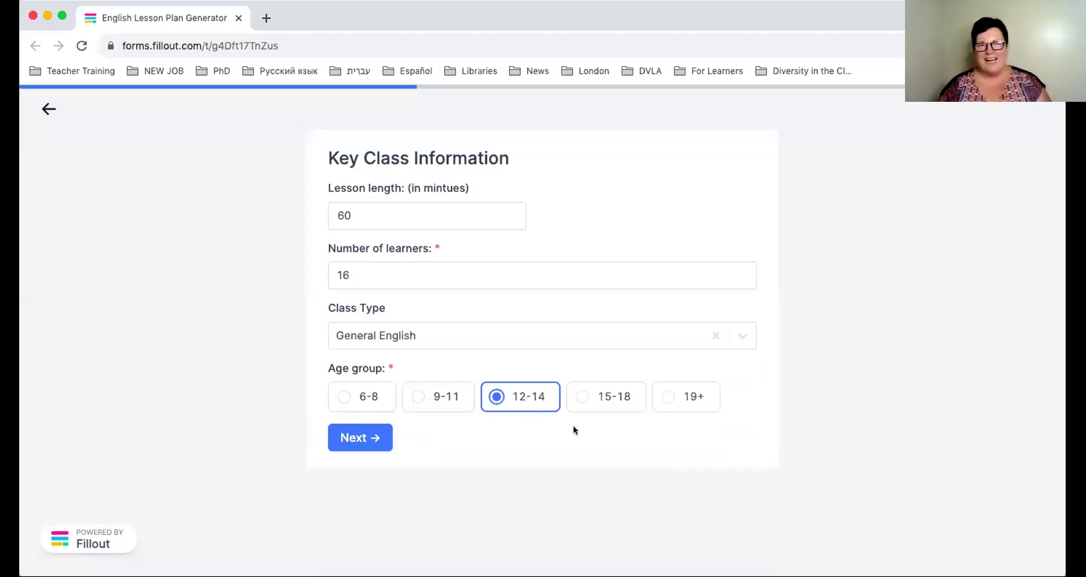
{"action": "left_click", "coordinate": [377, 439]}
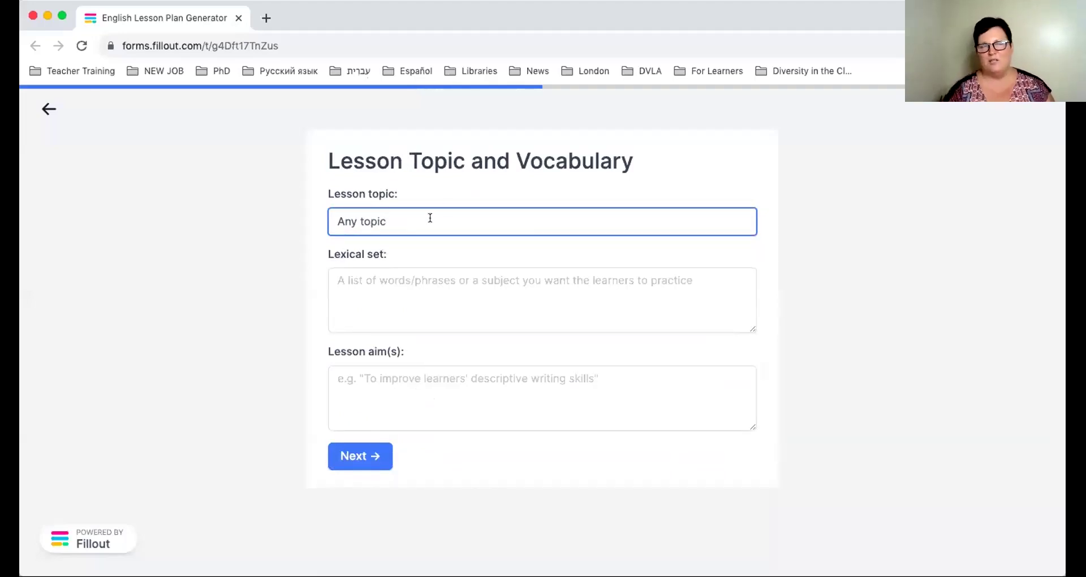
Set the topic to 'Music' with the lexical set 'genres and instruments'.
{"action": "key", "text": "super+a"}
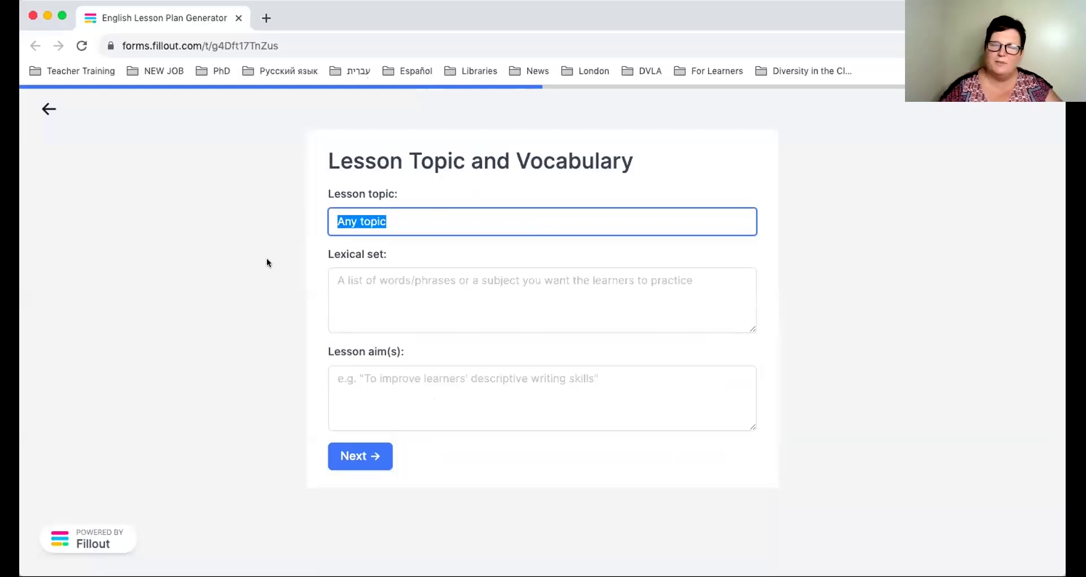
{"action": "type", "text": "Music"}
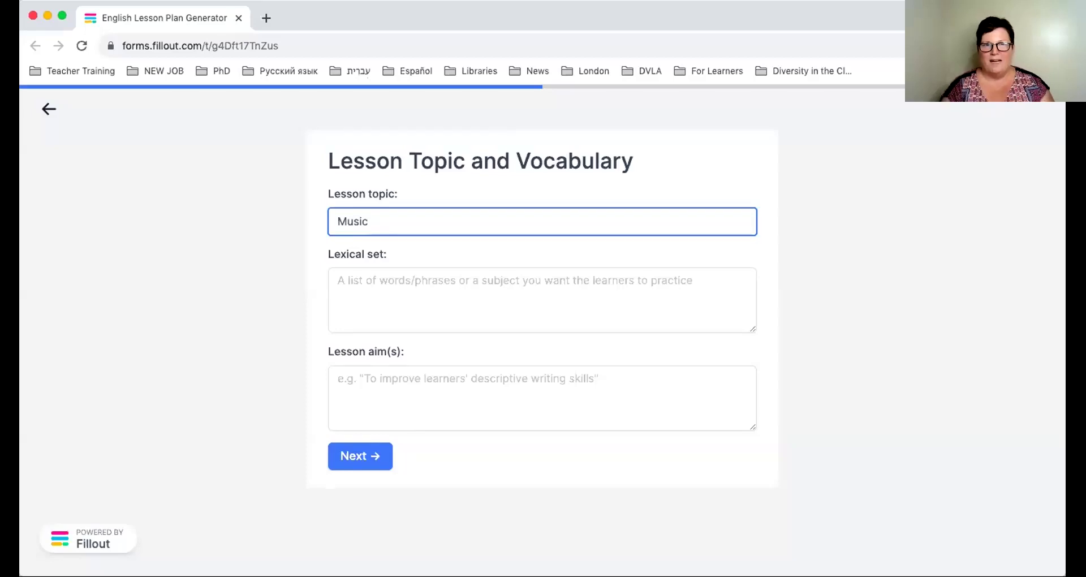
{"action": "left_click", "coordinate": [401, 278]}
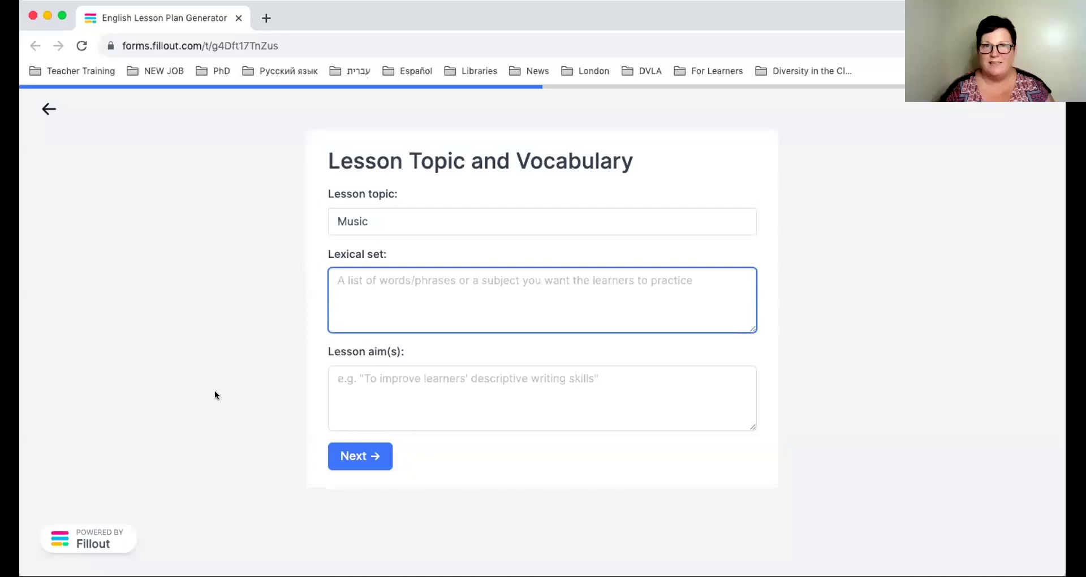
{"action": "type", "text": "genres"}
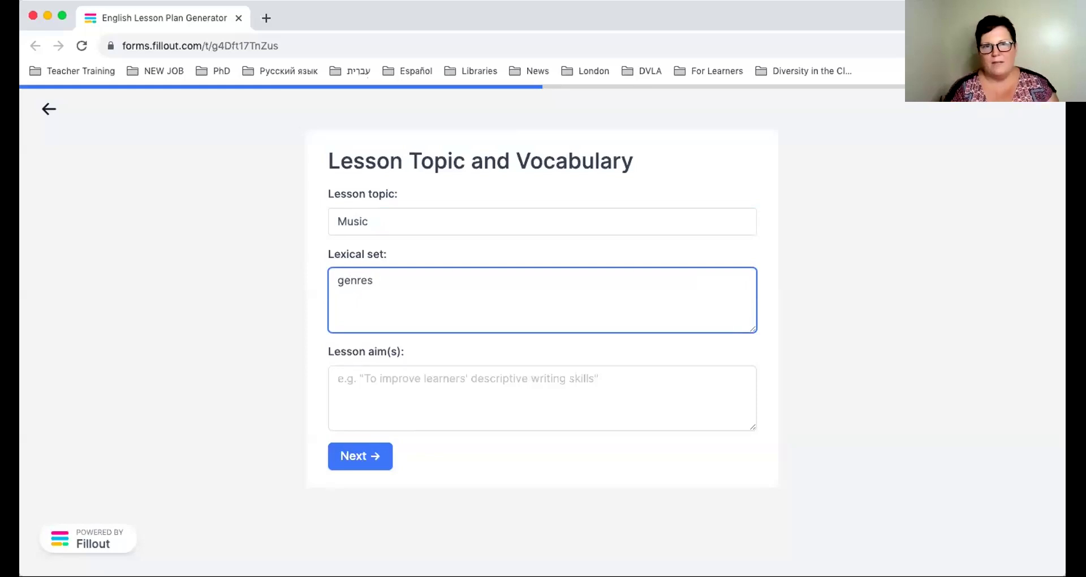
{"action": "type", "text": " instruments"}
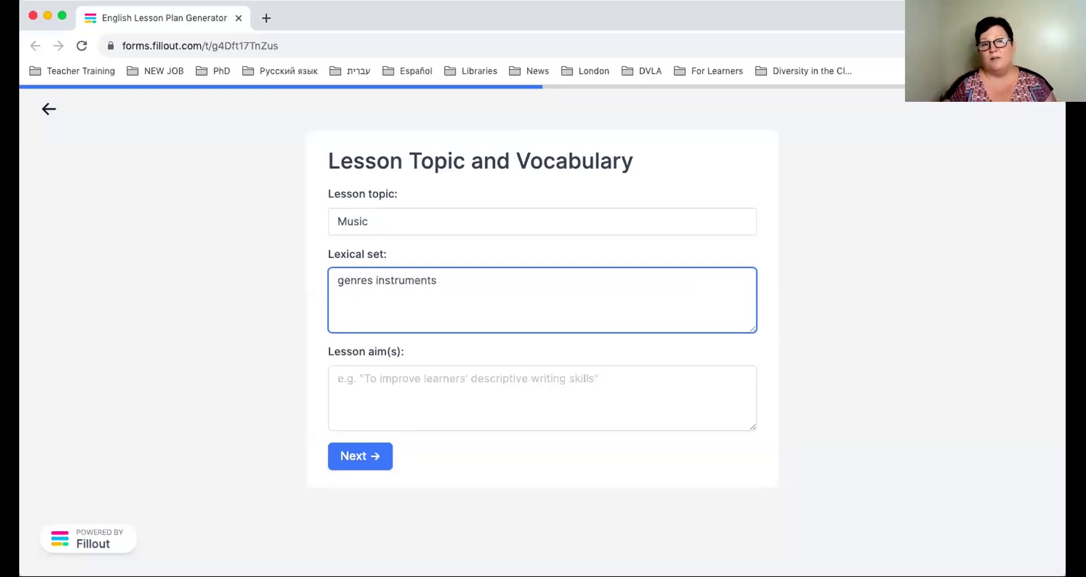
{"action": "left_click", "coordinate": [374, 280]}
{"action": "type", "text": "an"}
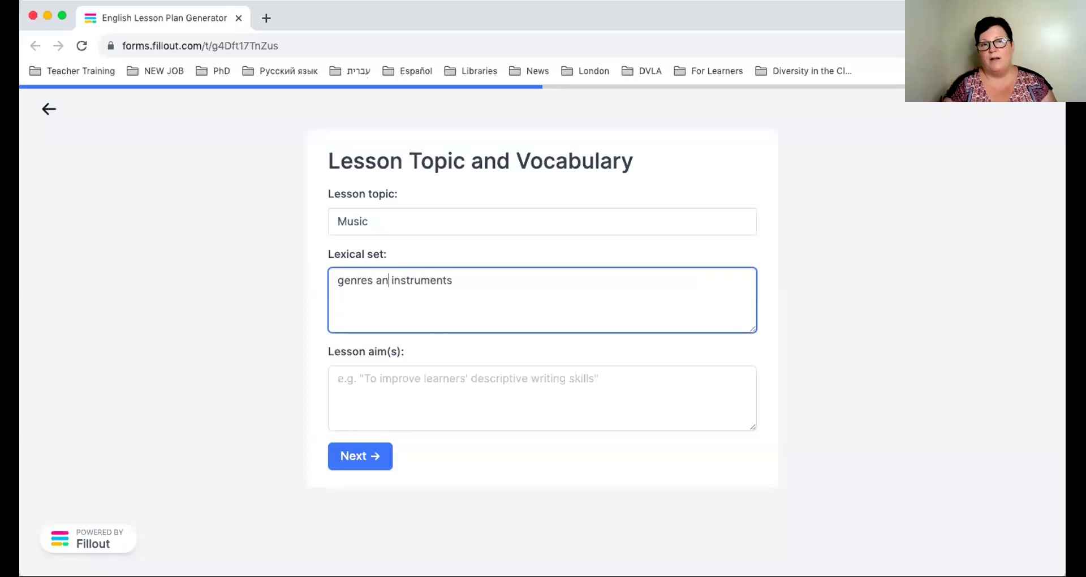
{"action": "type", "text": "d"}
Write the aim 'develop speaking skills with a focus on agreeing and disagreeing on the topic of music.'.
{"action": "left_click", "coordinate": [535, 362]}
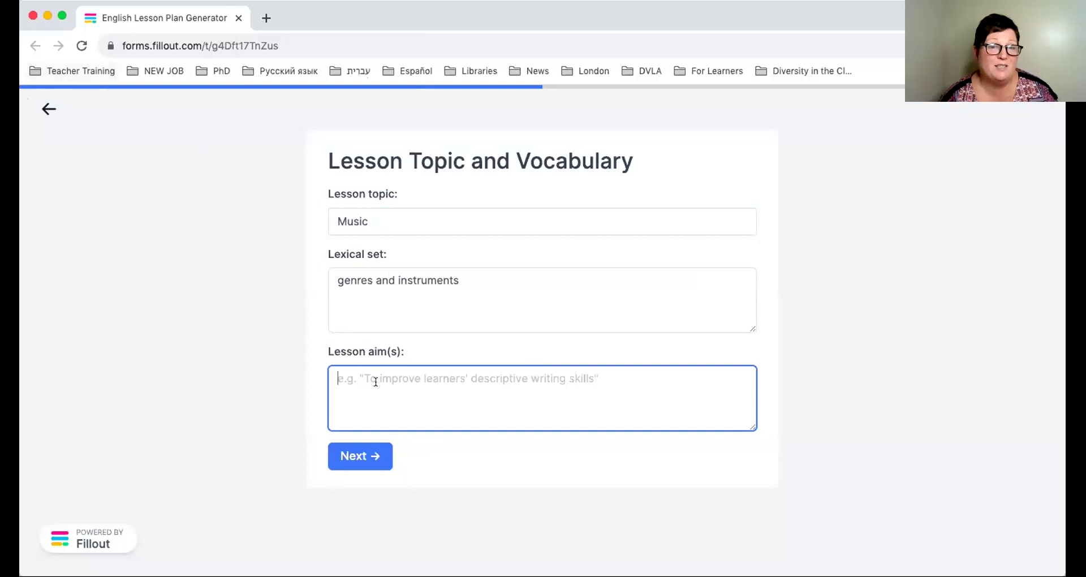
{"action": "type", "text": "develo"}
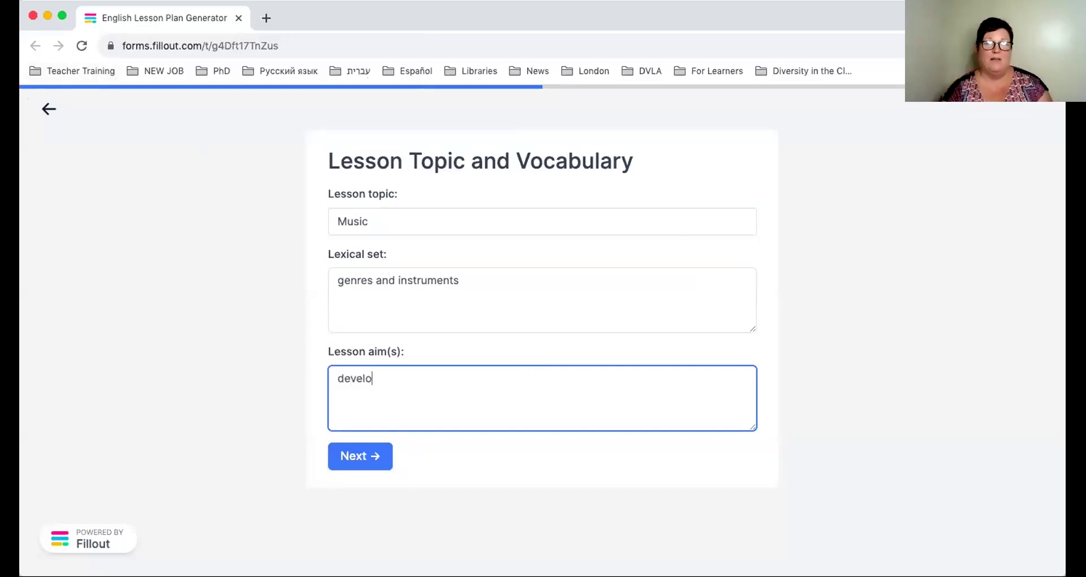
{"action": "type", "text": "p speaking skills"}
{"action": "key", "text": "Return"}
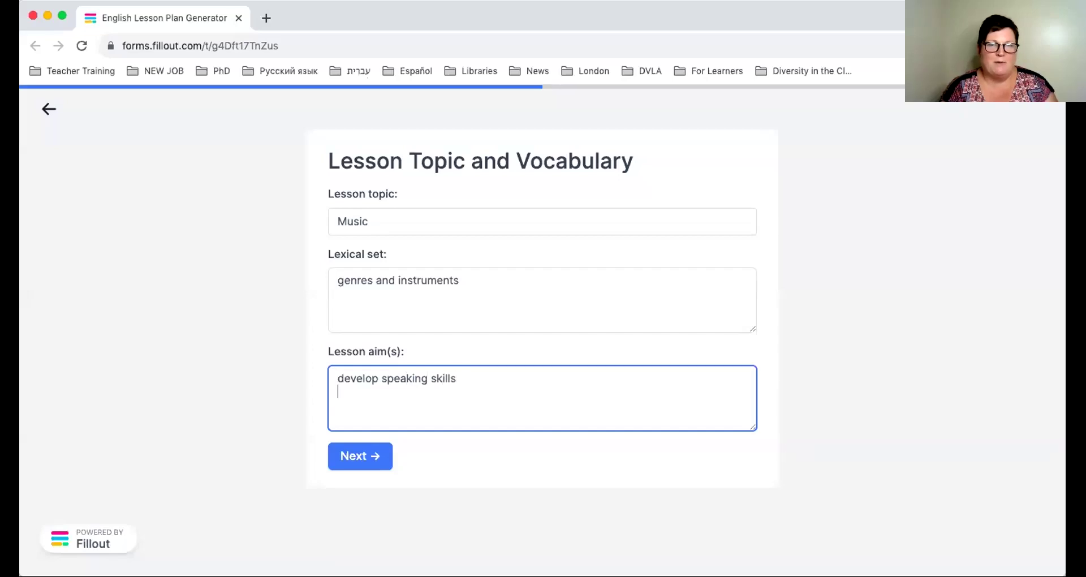
{"action": "key", "text": "BackSpace"}
{"action": "type", "text": "with a focus on "}
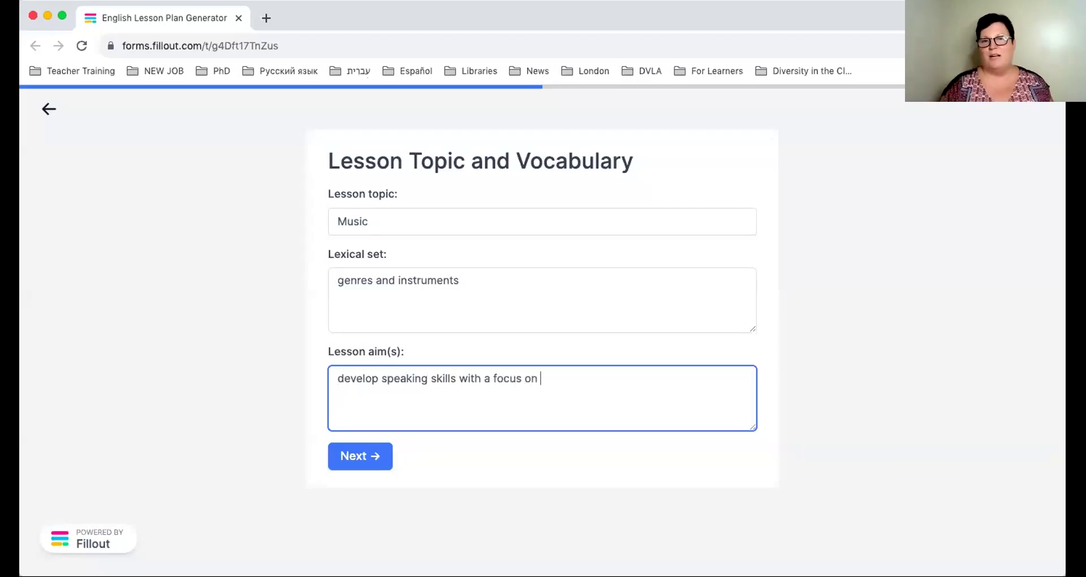
{"action": "type", "text": "agreeing a"}
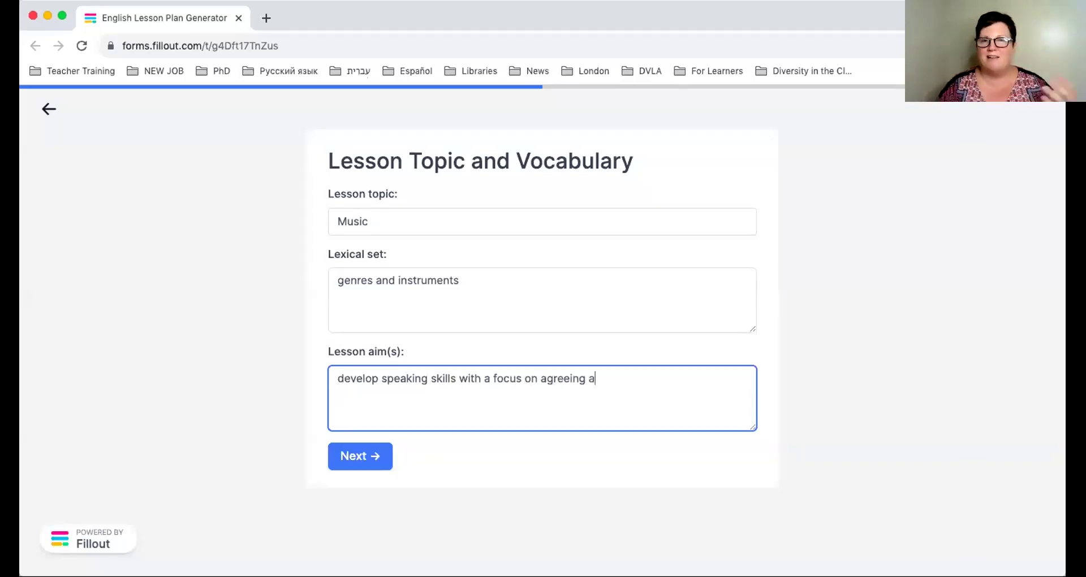
{"action": "type", "text": "nd disgareeing"}
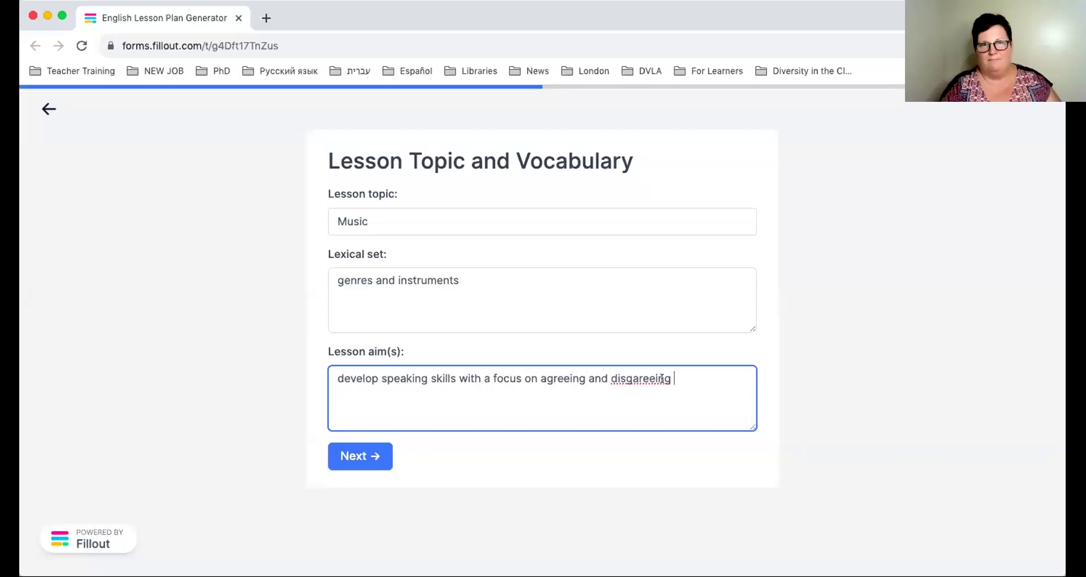
{"action": "left_click", "coordinate": [632, 377]}
{"action": "key", "text": "BackSpace"}
{"action": "key", "text": "Right"}
{"action": "type", "text": "g"}
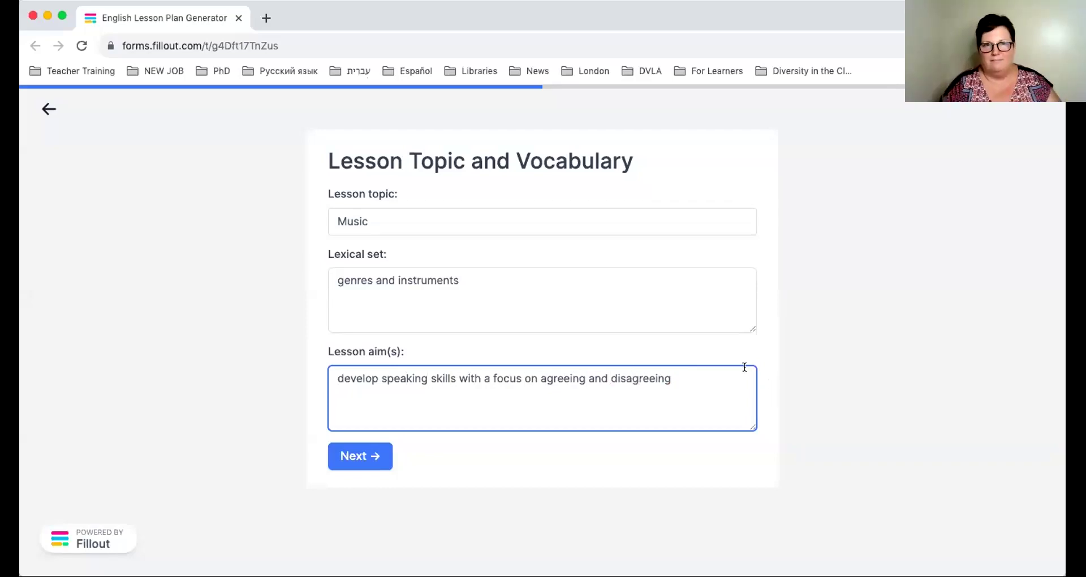
{"action": "left_click", "coordinate": [715, 369]}
{"action": "type", "text": "in"}
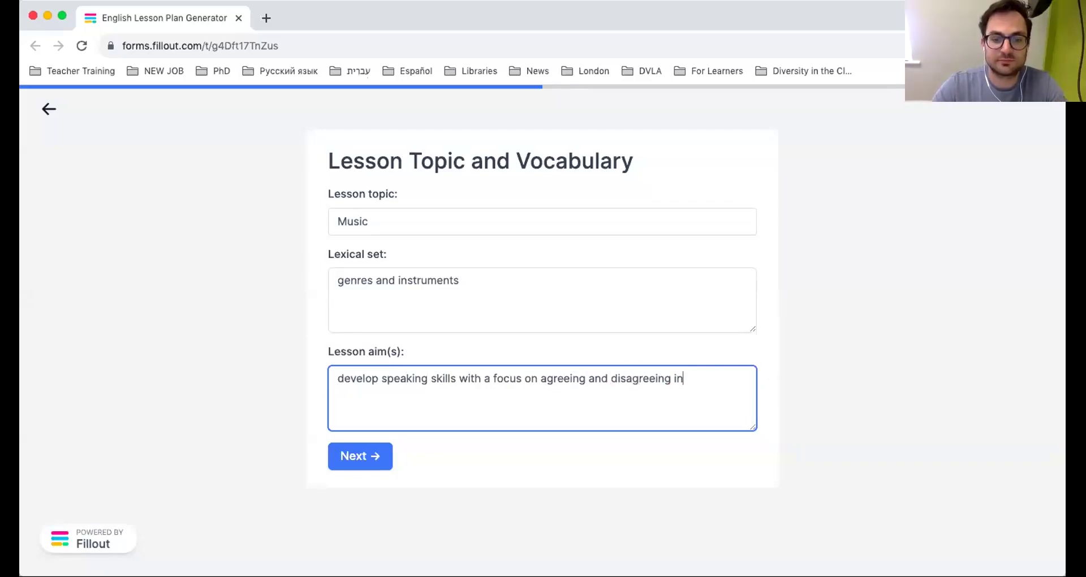
{"action": "key", "text": "BackSpace"}
{"action": "key", "text": "BackSpace"}
{"action": "type", "text": "on the t"}
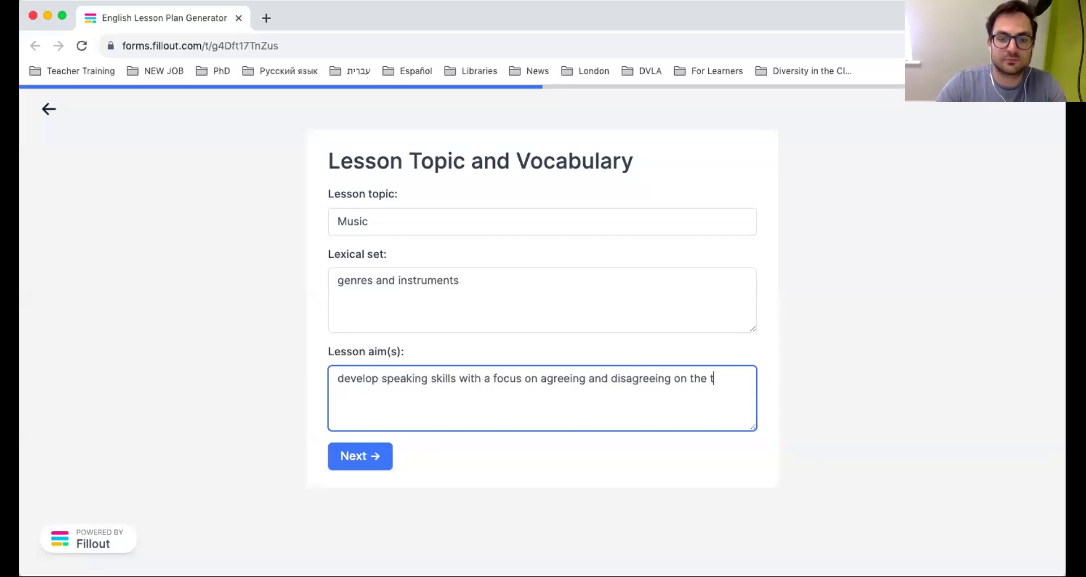
{"action": "type", "text": "opic of music."}
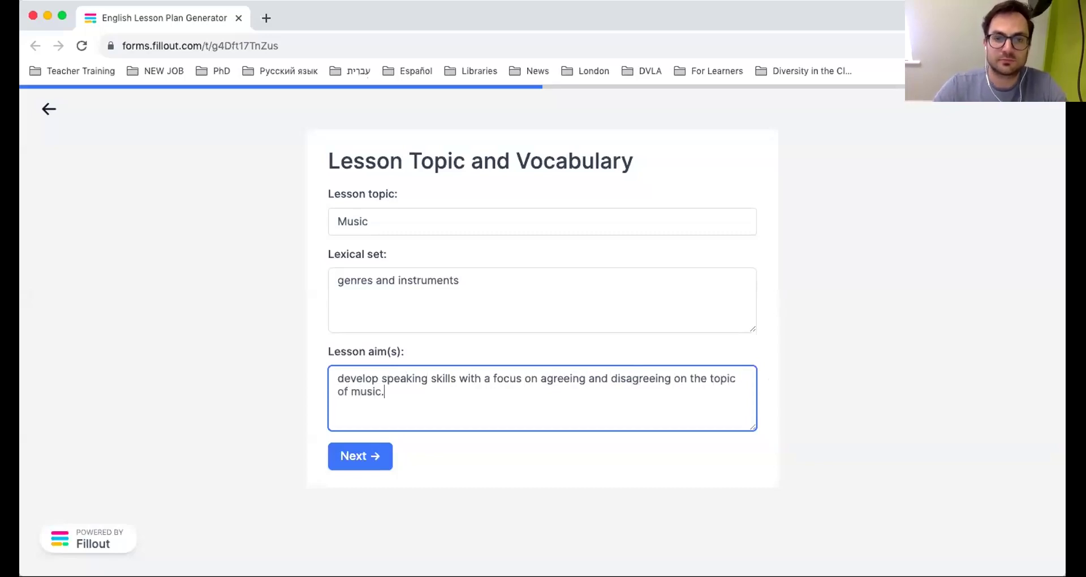
On the next page, enter 'Teenagers in Greece. First lesson.' as the Context.
{"action": "left_click", "coordinate": [358, 456]}
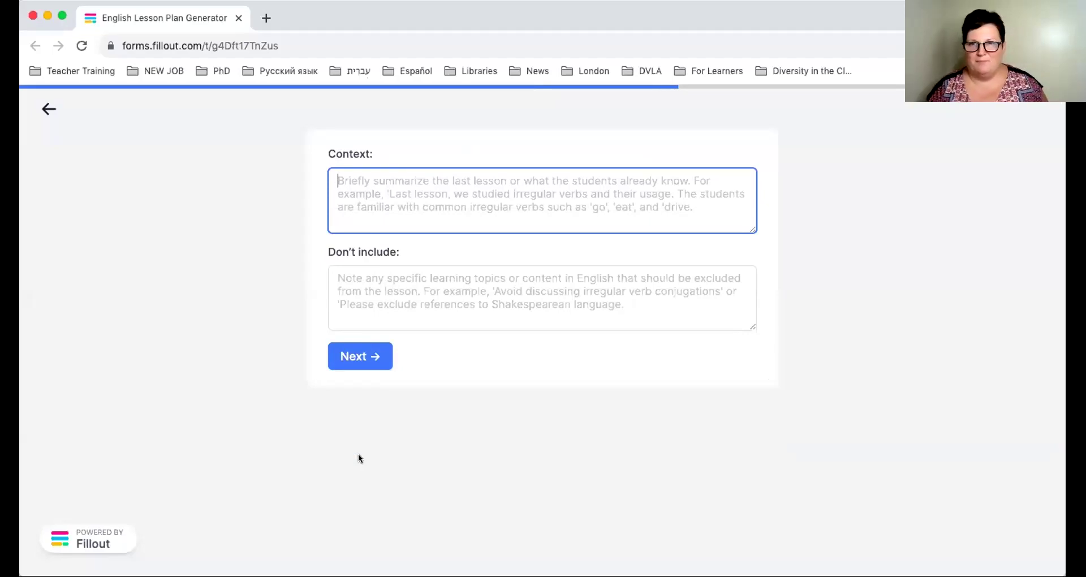
{"action": "type", "text": "F"}
{"action": "key", "text": "BackSpace"}
{"action": "type", "text": "F"}
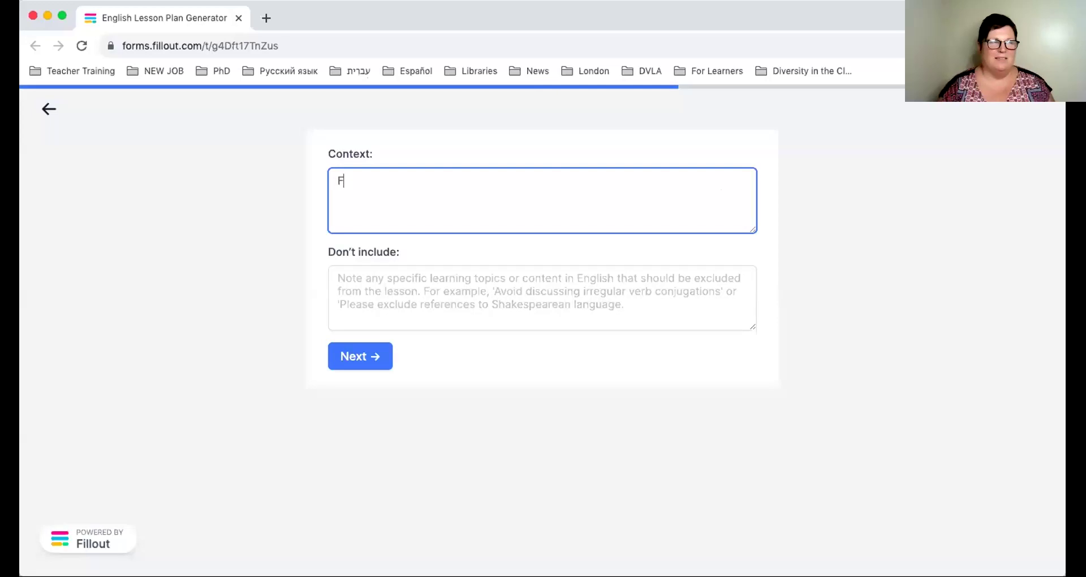
{"action": "key", "text": "BackSpace"}
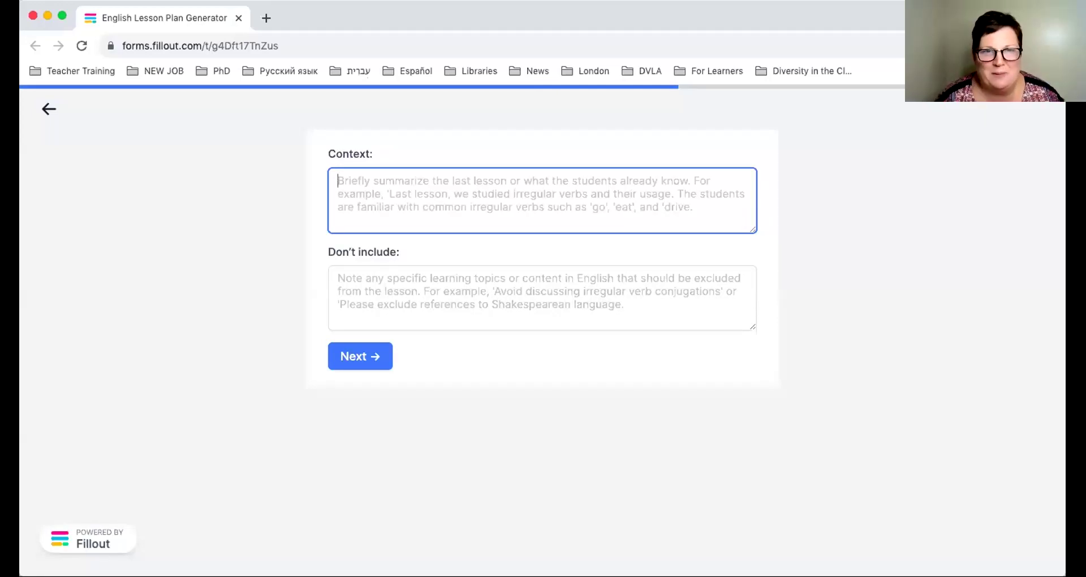
{"action": "type", "text": "Teenage"}
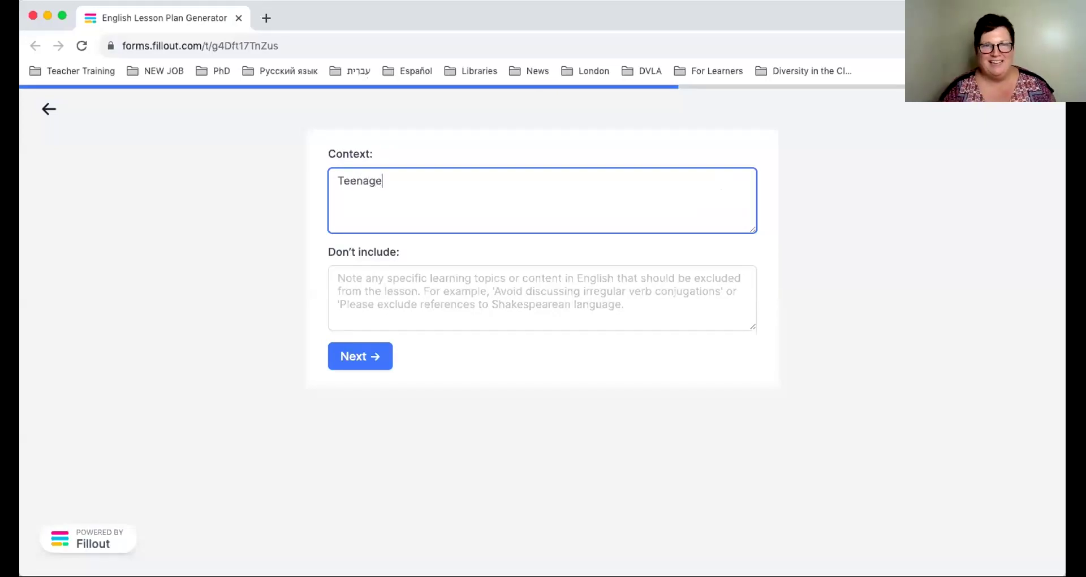
{"action": "type", "text": "rs in Gre"}
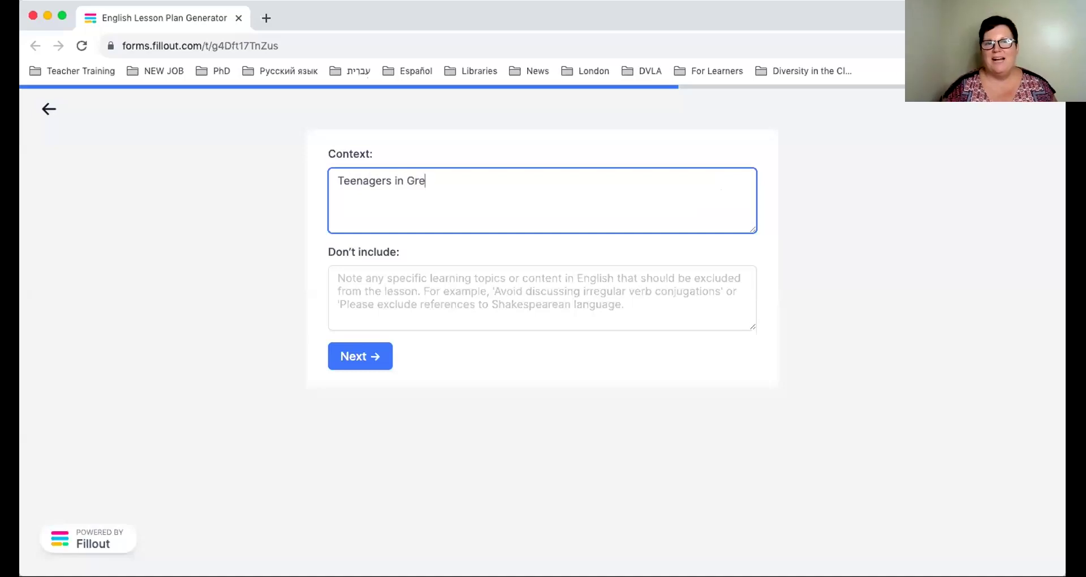
{"action": "type", "text": "ece. First lesson."}
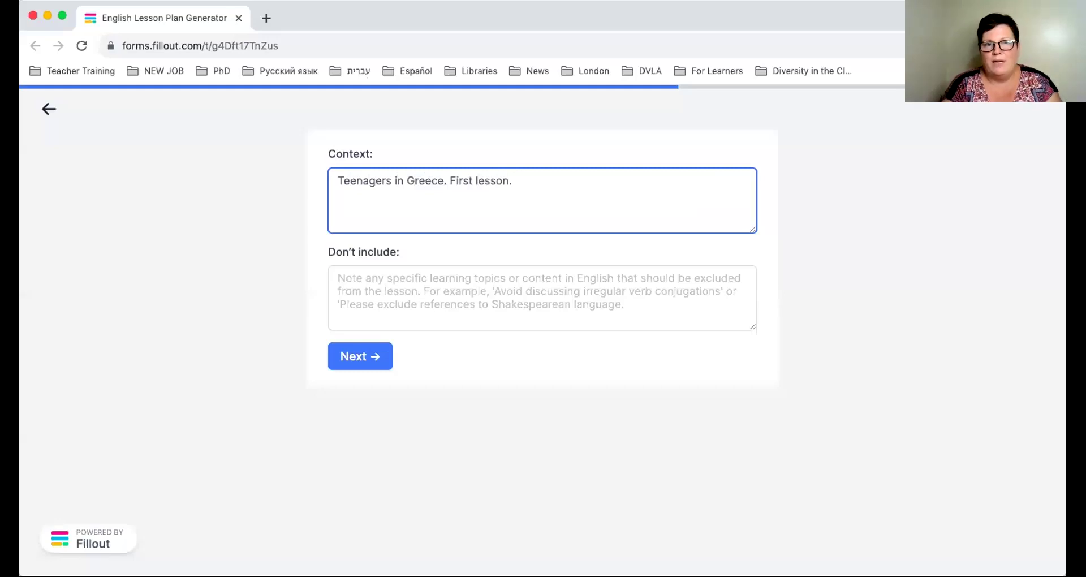
{"action": "left_click", "coordinate": [375, 303]}
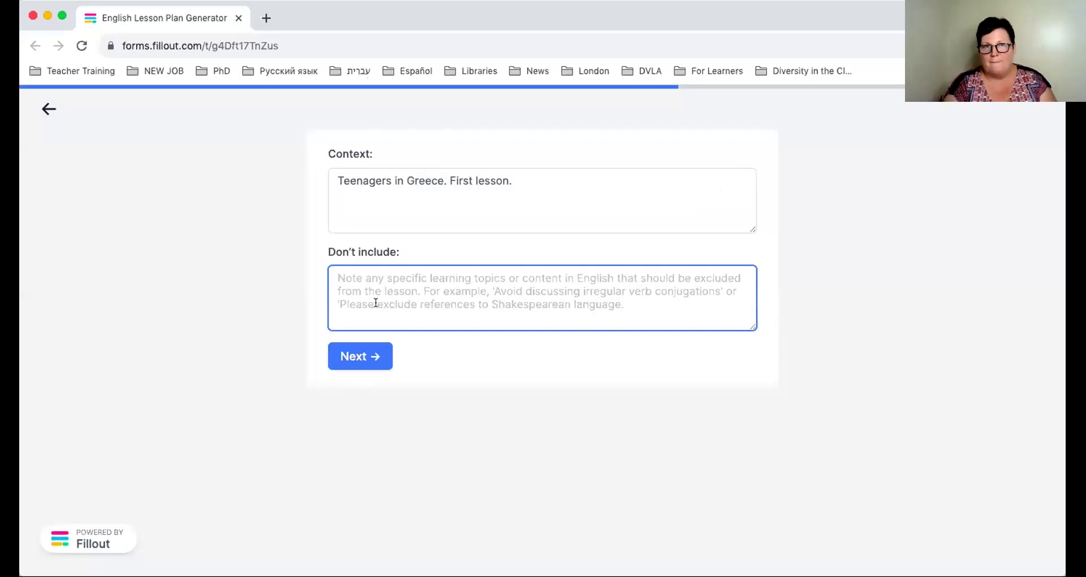
On the interaction types page, tick Worksheet under Required additional assets.
{"action": "left_click", "coordinate": [357, 357]}
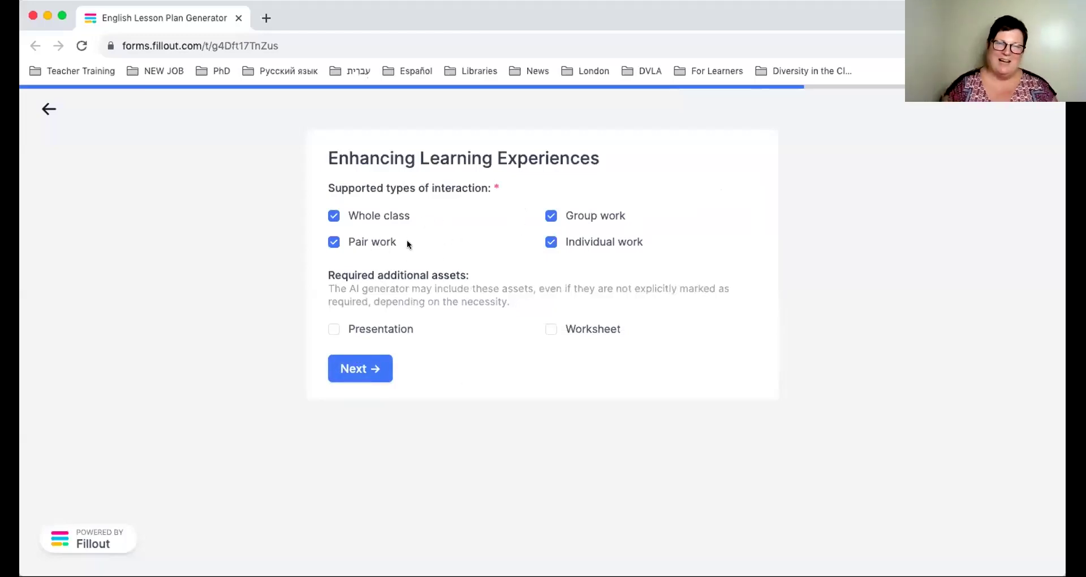
{"action": "left_click", "coordinate": [552, 329]}
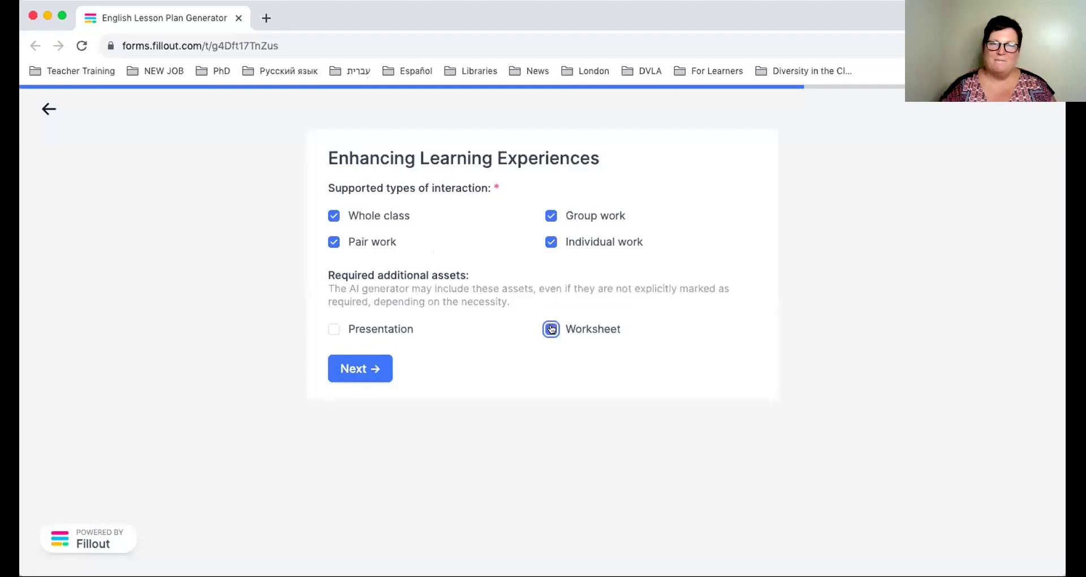
Enter the user's email address on the final page and submit the form.
{"action": "left_click", "coordinate": [360, 368]}
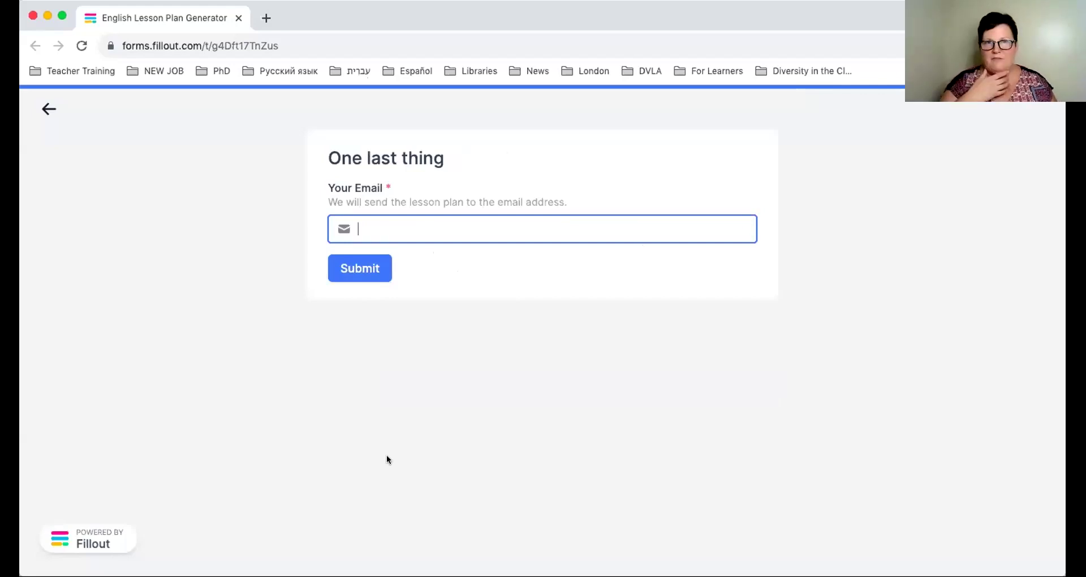
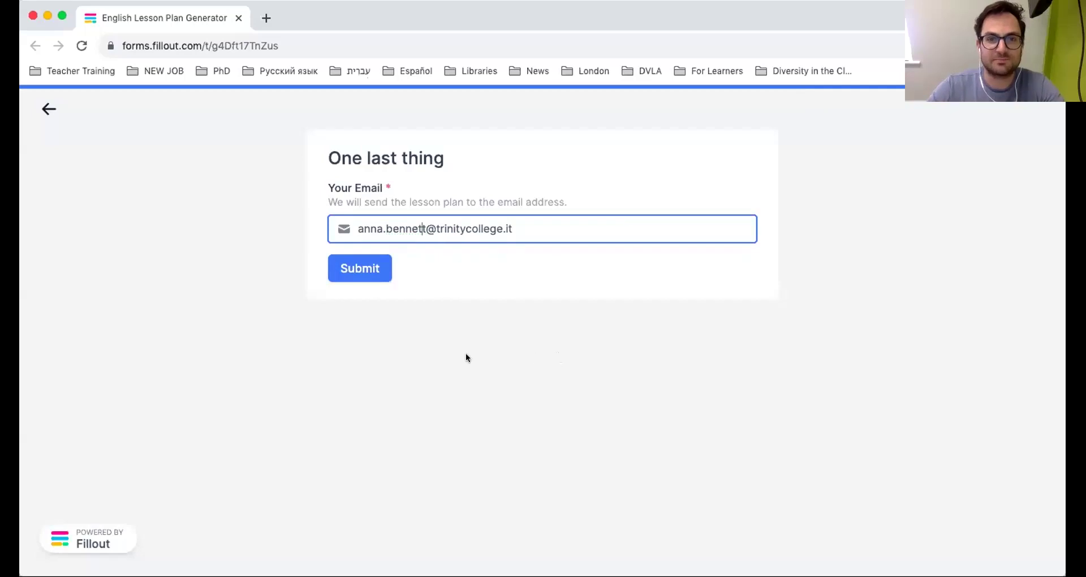
{"action": "left_click", "coordinate": [376, 272]}
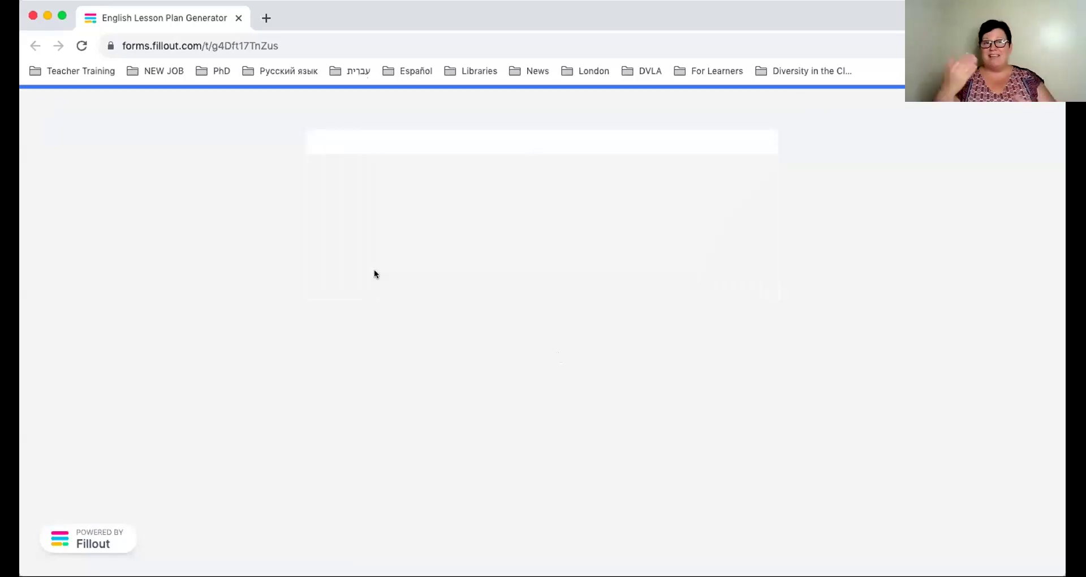
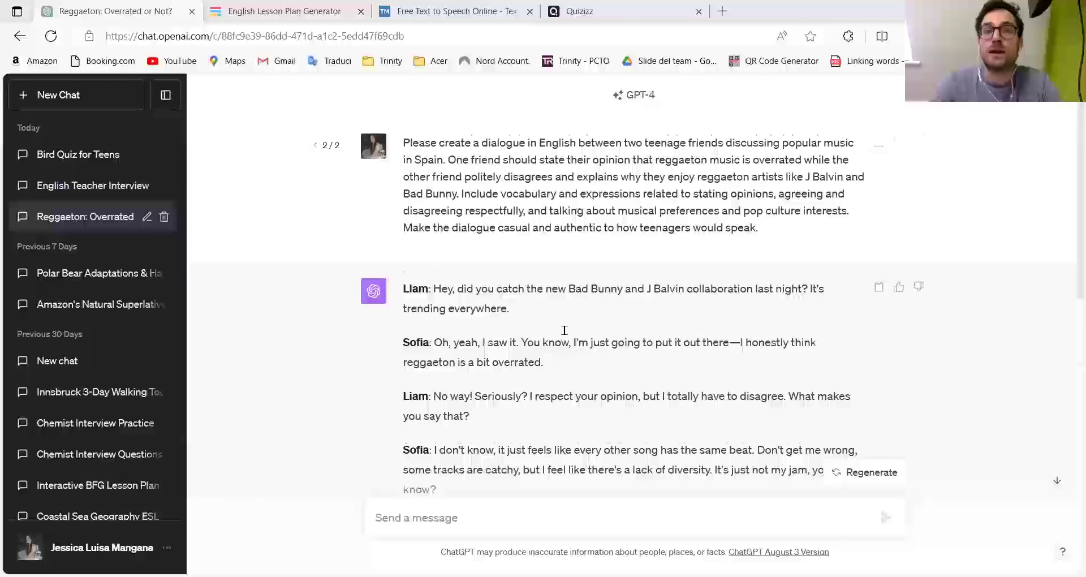
{"action": "scroll", "coordinate": [564, 330], "scroll_direction": "down", "scroll_amount": 3}
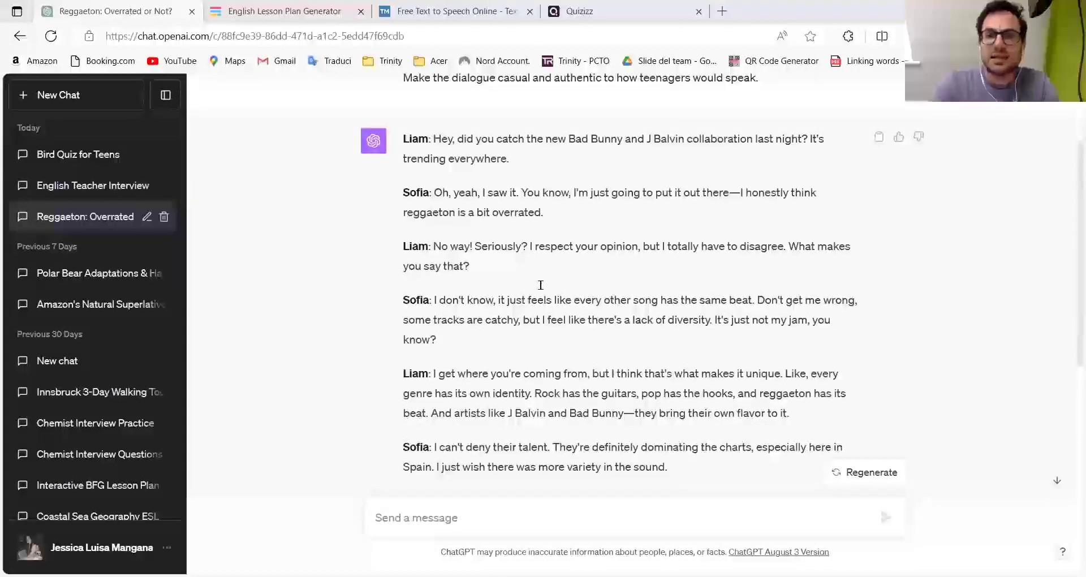
{"action": "scroll", "coordinate": [526, 291], "scroll_direction": "up", "scroll_amount": 3}
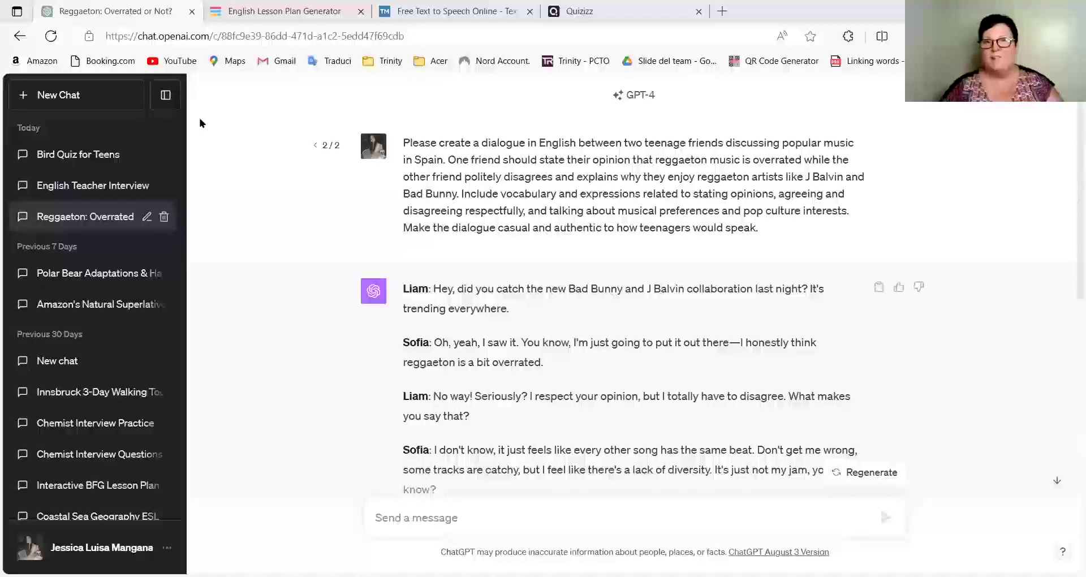
{"action": "scroll", "coordinate": [199, 120], "scroll_direction": "down", "scroll_amount": 3}
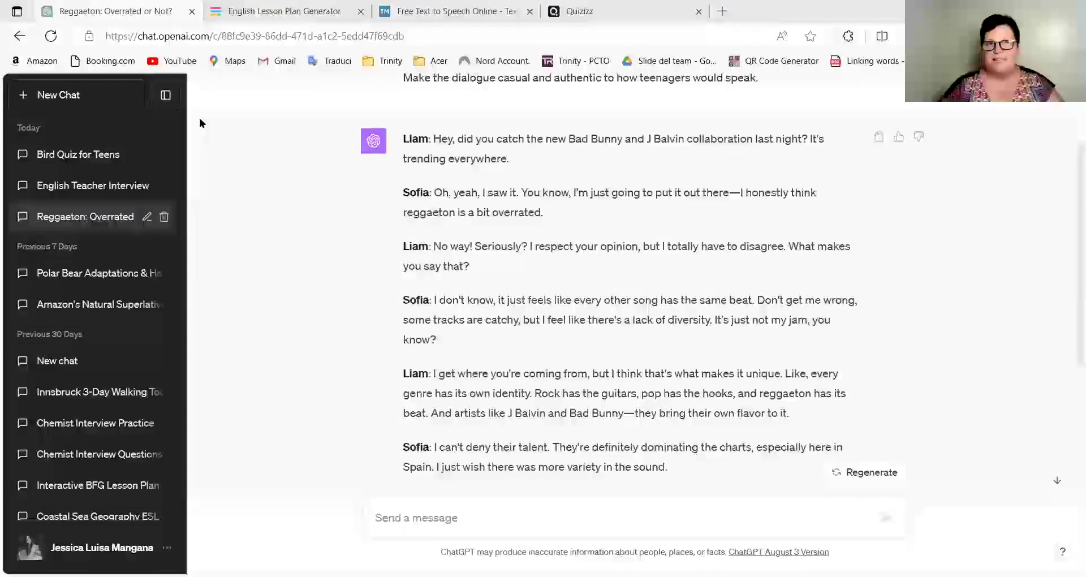
{"action": "scroll", "coordinate": [199, 123], "scroll_direction": "down", "scroll_amount": 2}
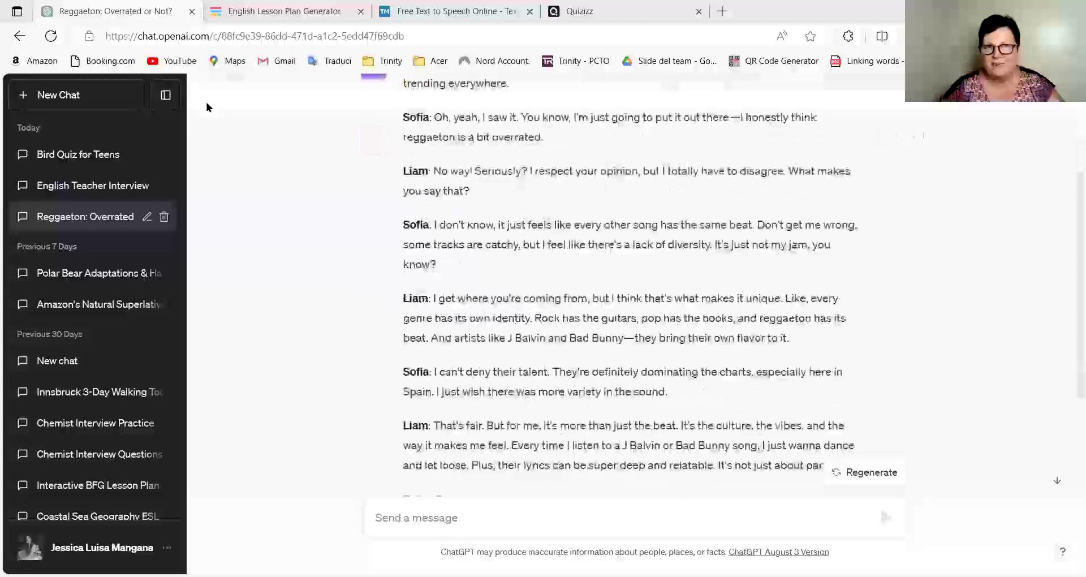
{"action": "scroll", "coordinate": [218, 177], "scroll_direction": "down", "scroll_amount": 2}
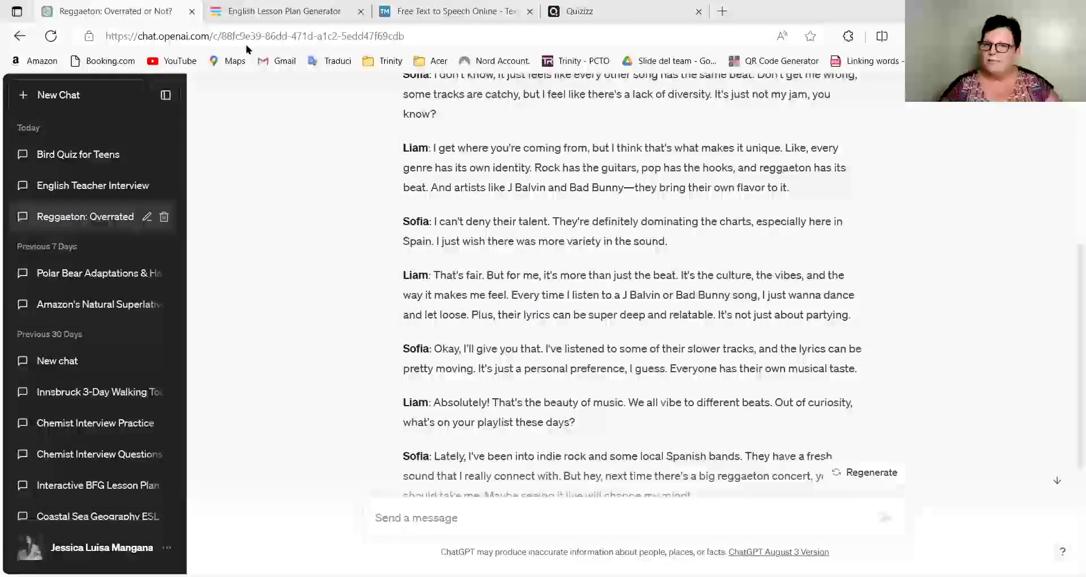
{"action": "scroll", "coordinate": [653, 274], "scroll_direction": "down", "scroll_amount": 3}
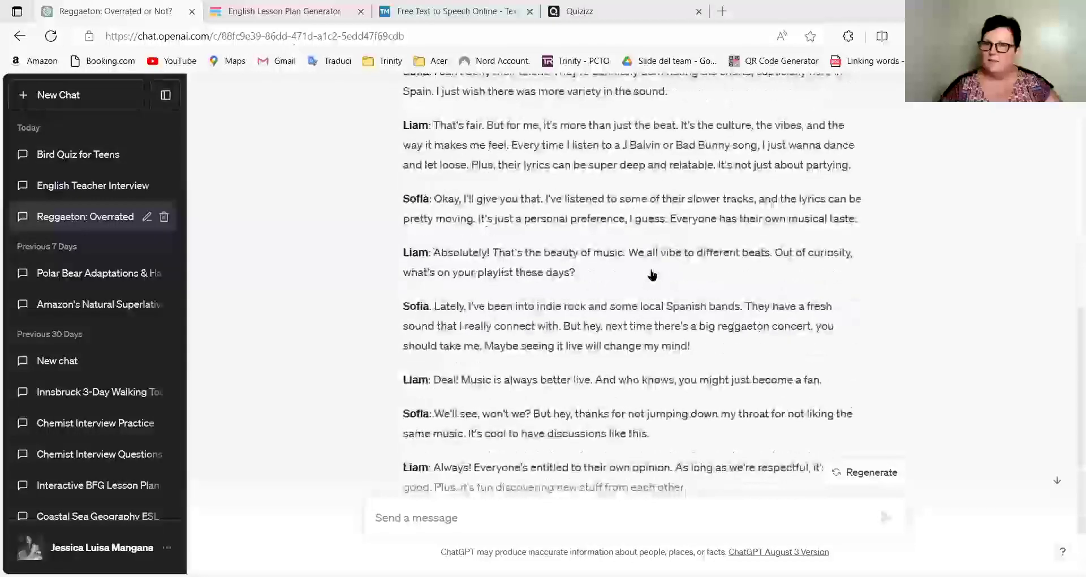
{"action": "scroll", "coordinate": [619, 354], "scroll_direction": "down", "scroll_amount": 2}
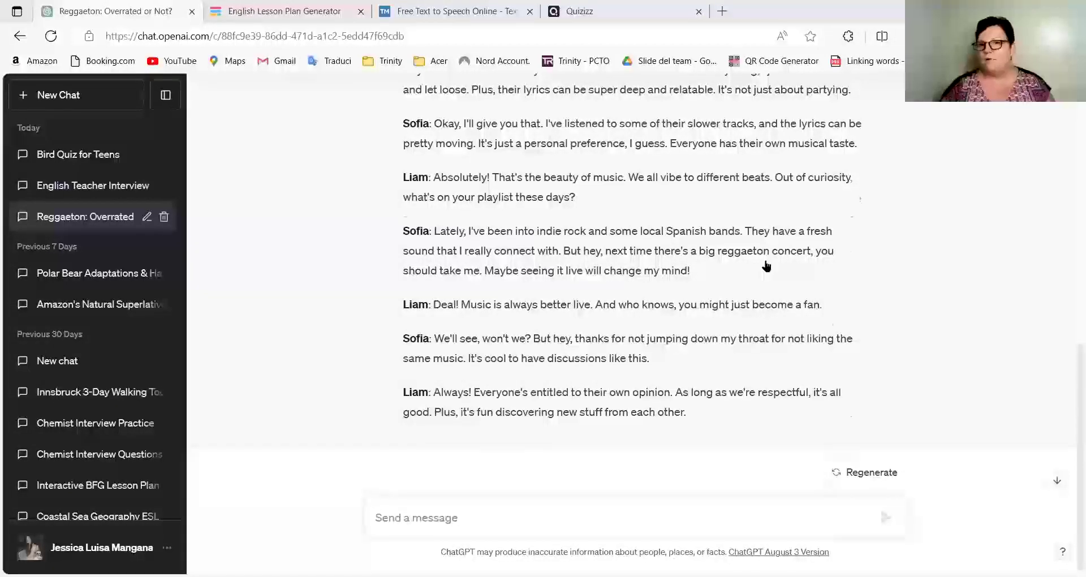
{"action": "scroll", "coordinate": [727, 339], "scroll_direction": "up", "scroll_amount": 1}
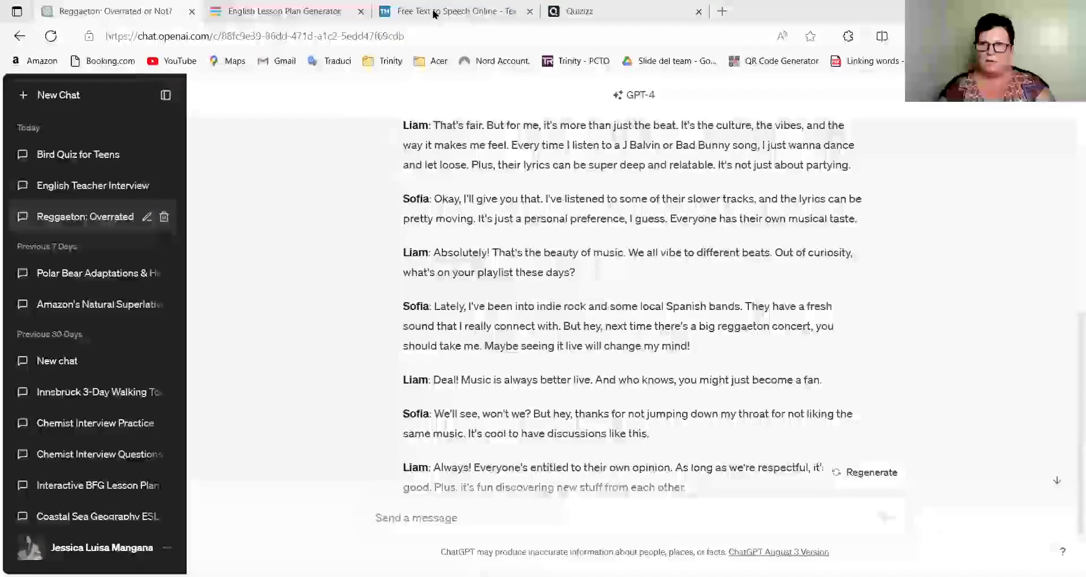
Check TextMagic's voice options, then return to ChatGPT to pick out Liam's opening line.
{"action": "left_click", "coordinate": [434, 14]}
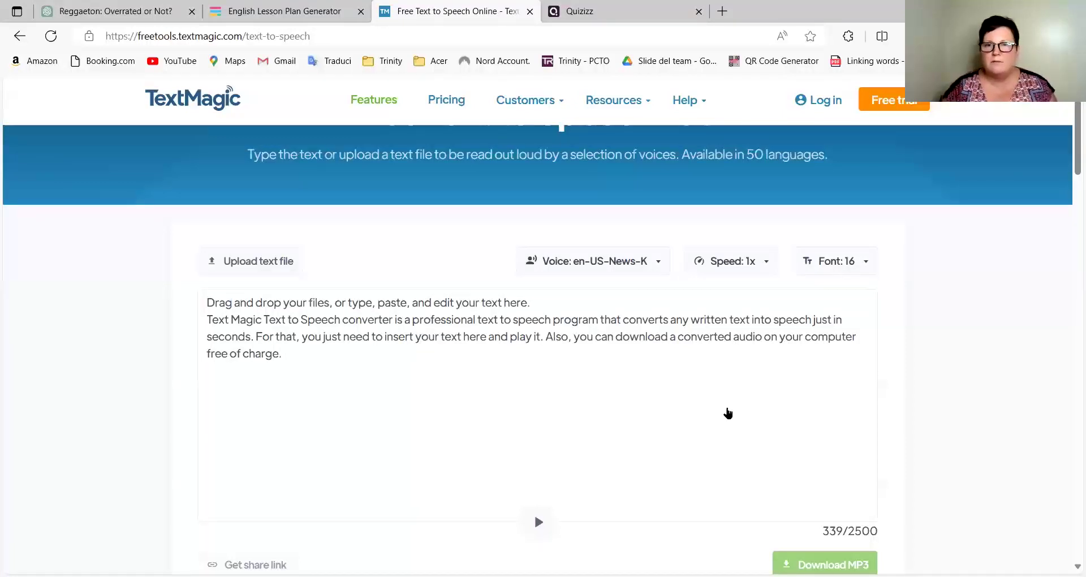
{"action": "left_click", "coordinate": [544, 283]}
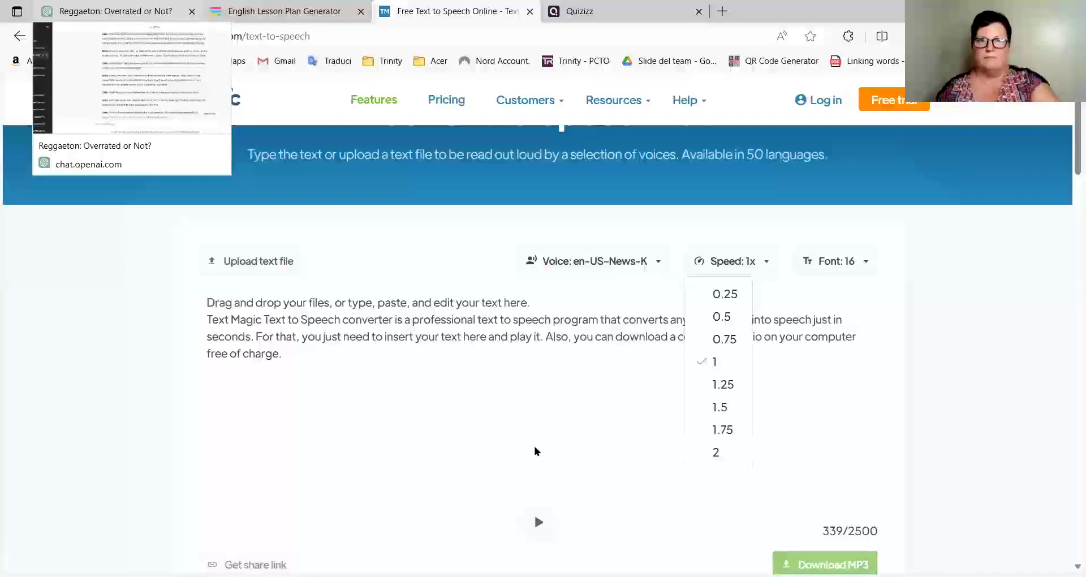
{"action": "key", "text": "ctrl+1"}
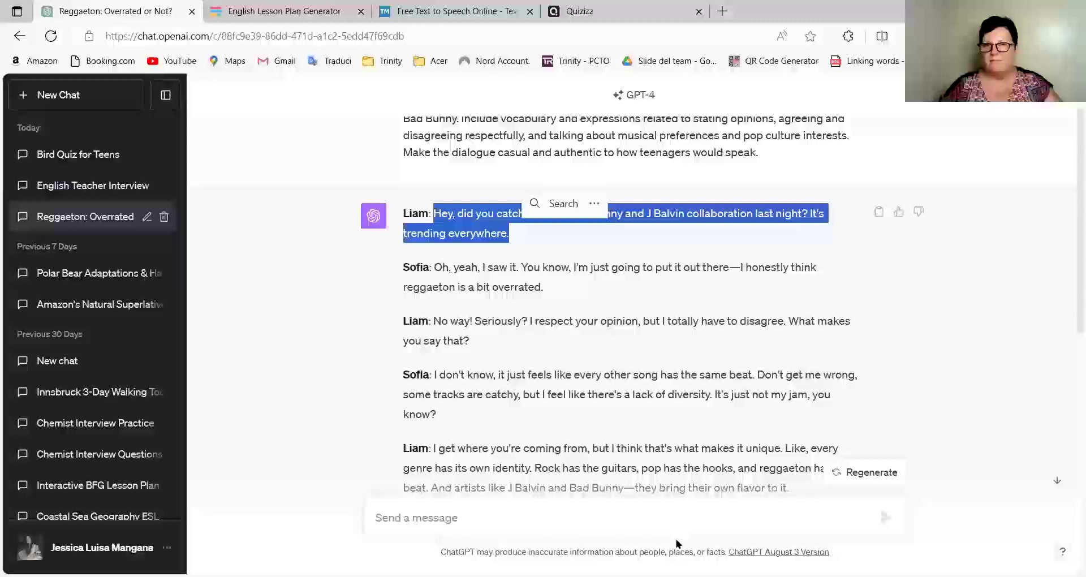
Paste Liam's Bad Bunny and J Balvin opening line into the TextMagic text box.
{"action": "key", "text": "ctrl+3"}
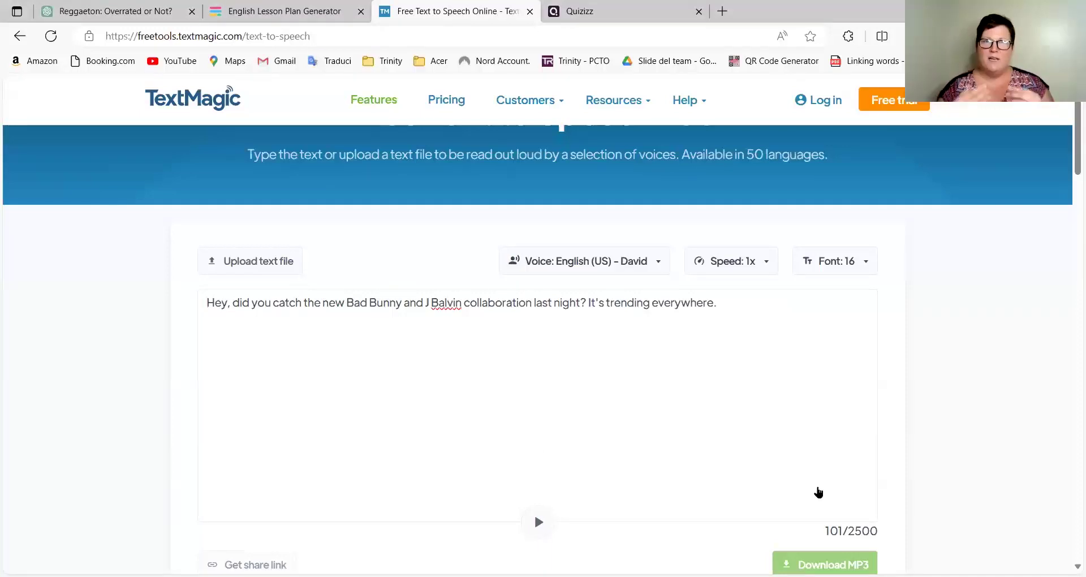
Scroll down to the play control to hear the line in the English (US) David voice.
{"action": "scroll", "coordinate": [432, 270], "scroll_direction": "down", "scroll_amount": 1}
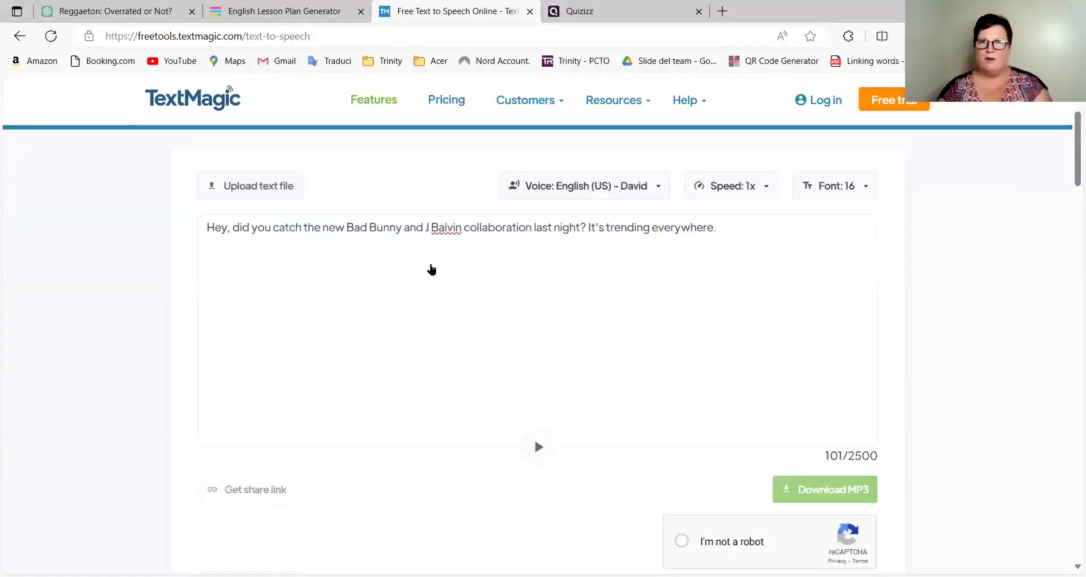